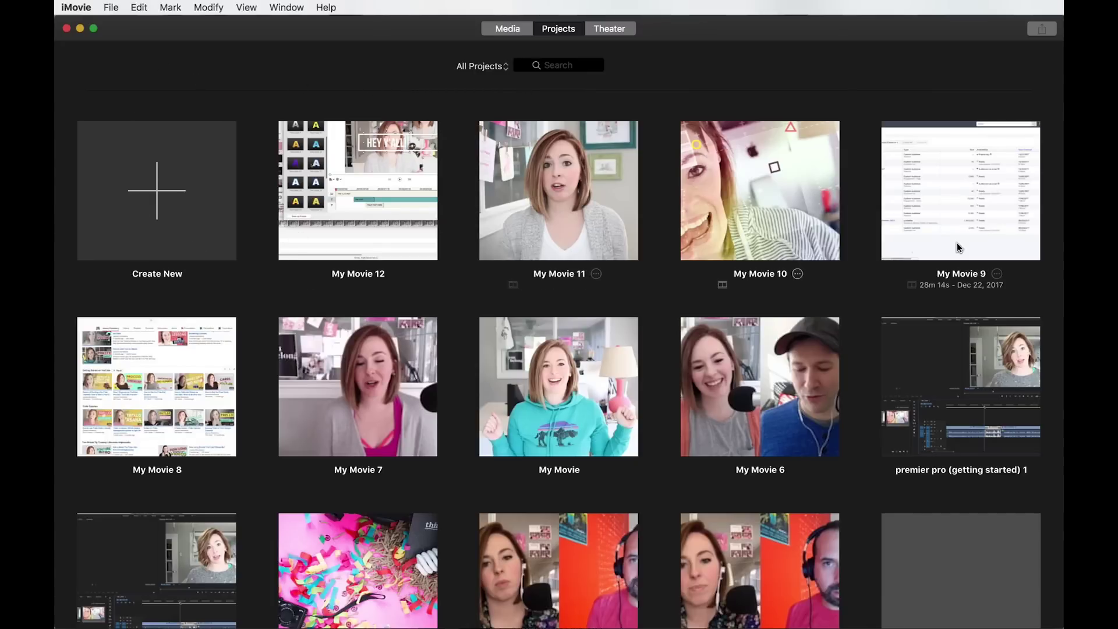
# Step: Create a new empty movie project, My Movie 13, from the Projects browser
pyautogui.scroll(-5, 788, 489)
pyautogui.scroll(5, 789, 489)
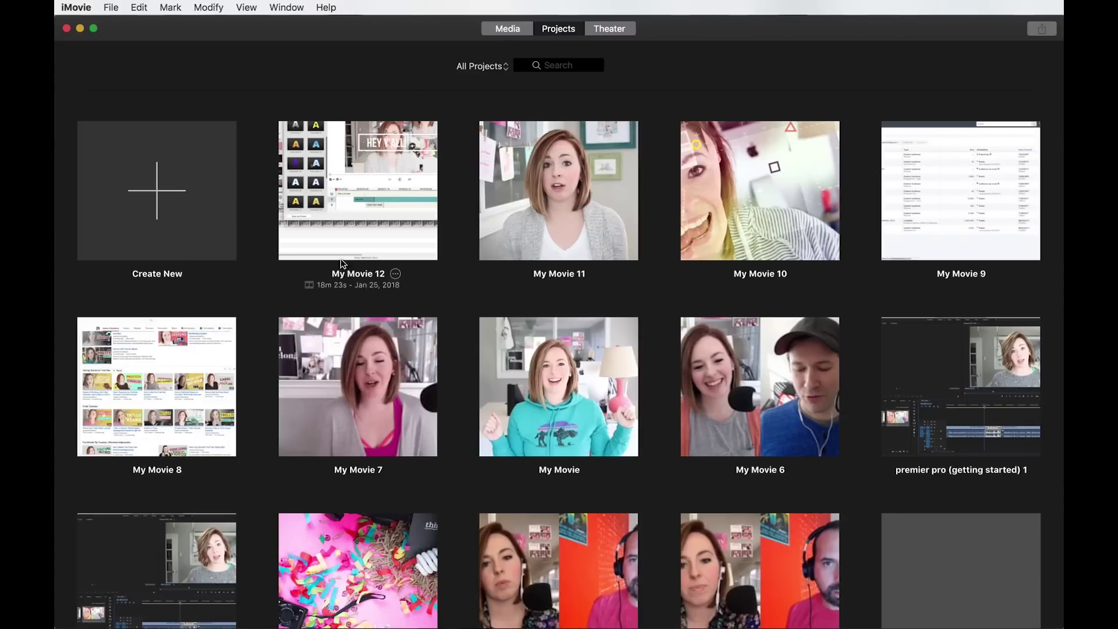
pyautogui.moveTo(360, 266)
pyautogui.moveTo(802, 239)
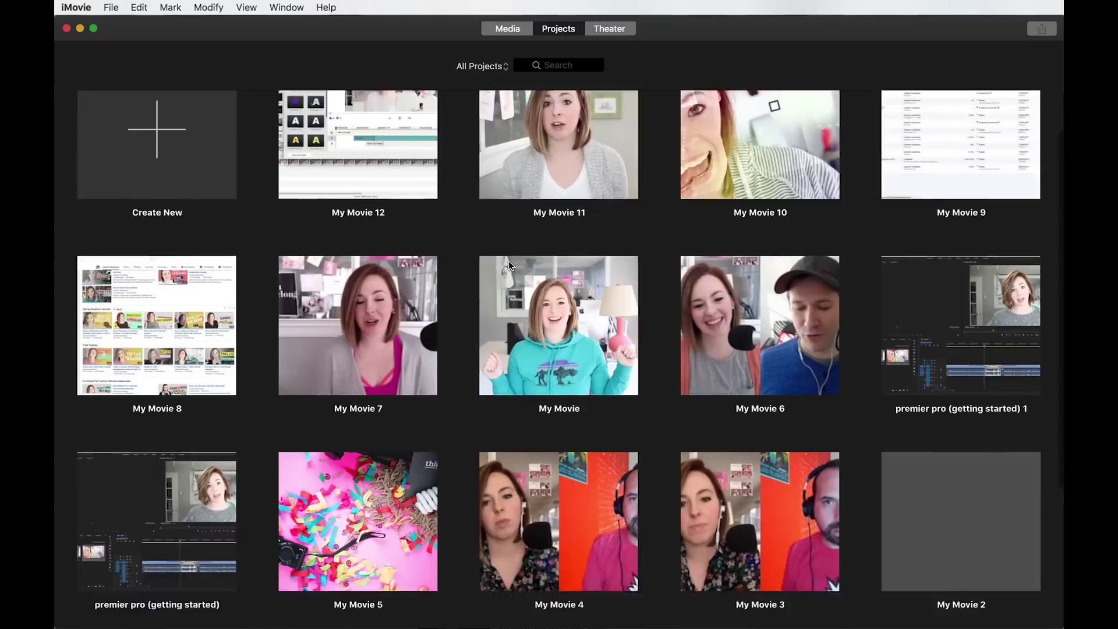
pyautogui.scroll(-5, 509, 261)
pyautogui.scroll(5, 508, 260)
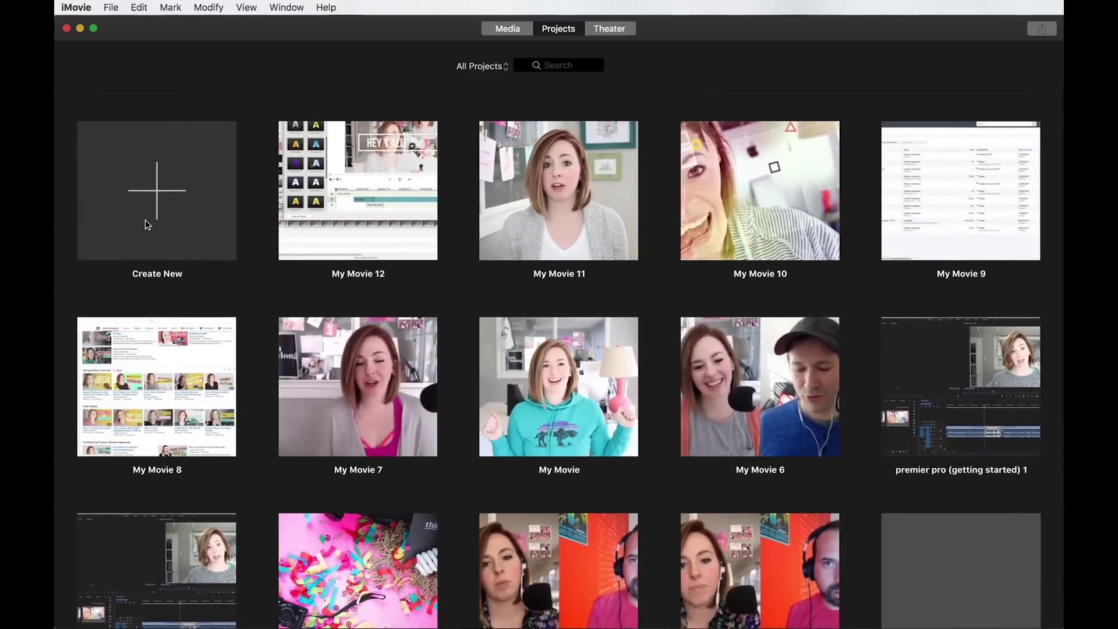
pyautogui.click(157, 186)
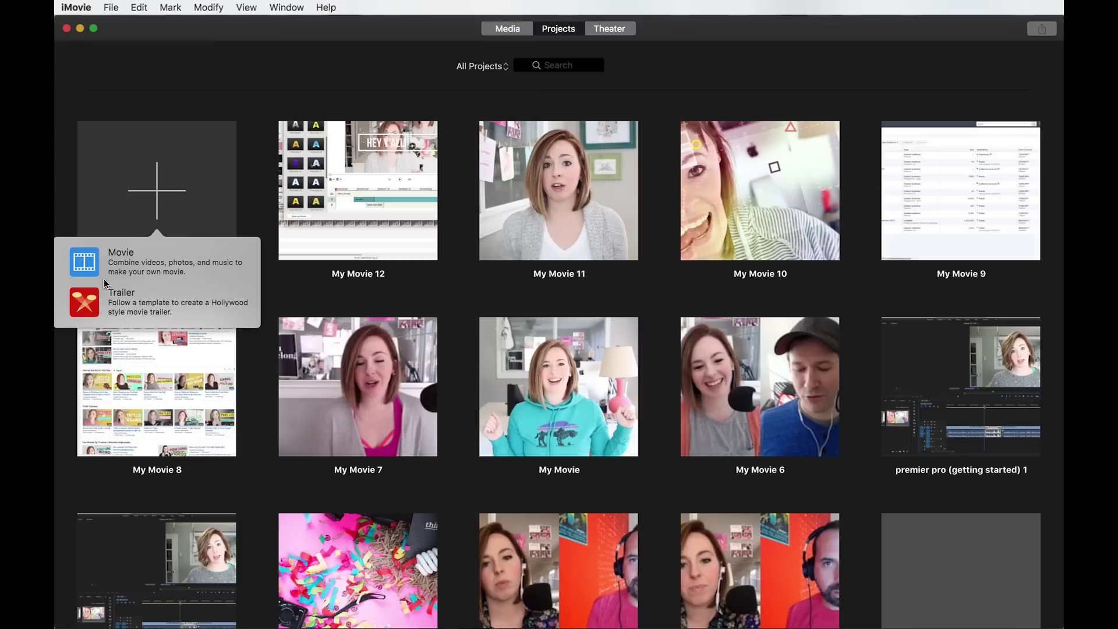
pyautogui.click(161, 268)
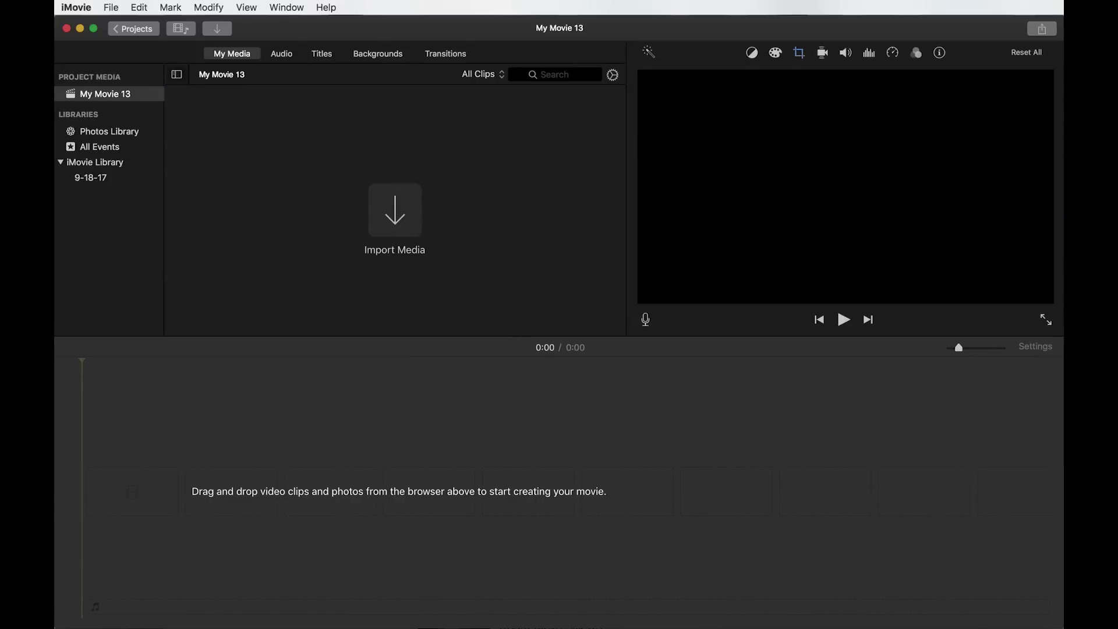
# Step: Import the 15.5-minute talking-head video from Finder, then drag in the Oct 10 intro clip
pyautogui.press('super+Tab')
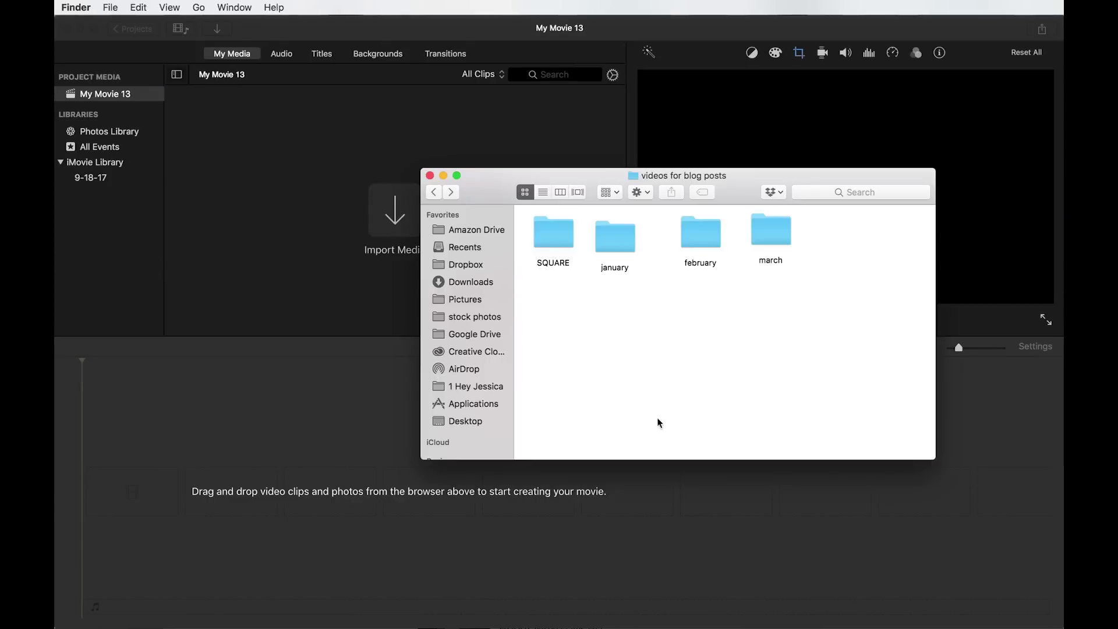
pyautogui.press('super+w')
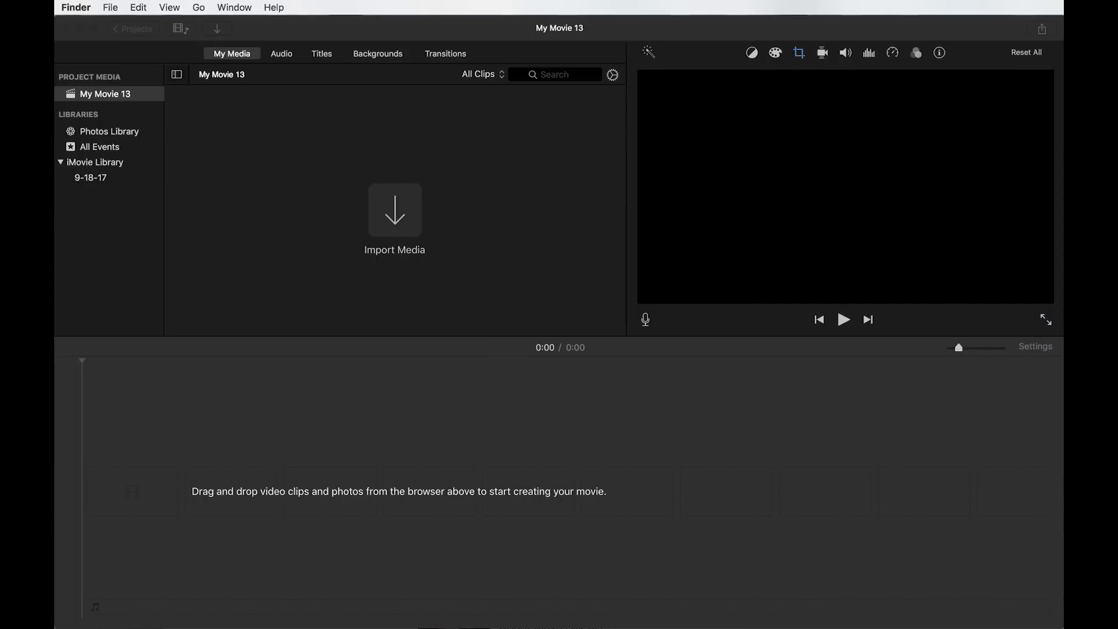
pyautogui.moveTo(807, 189); pyautogui.dragTo(387, 215)
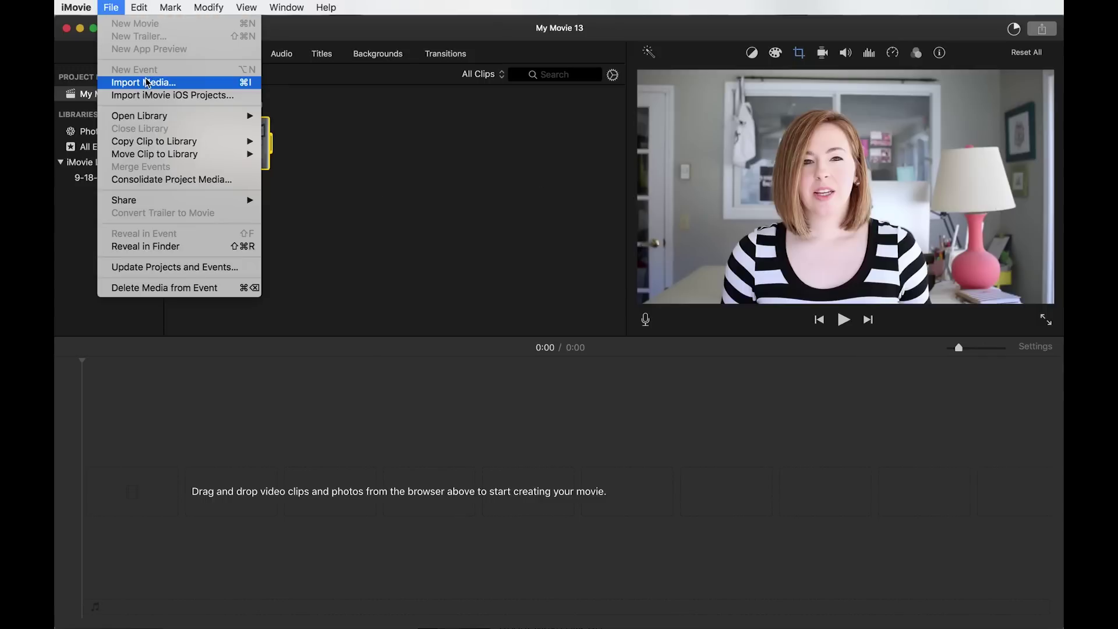
pyautogui.click(117, 11)
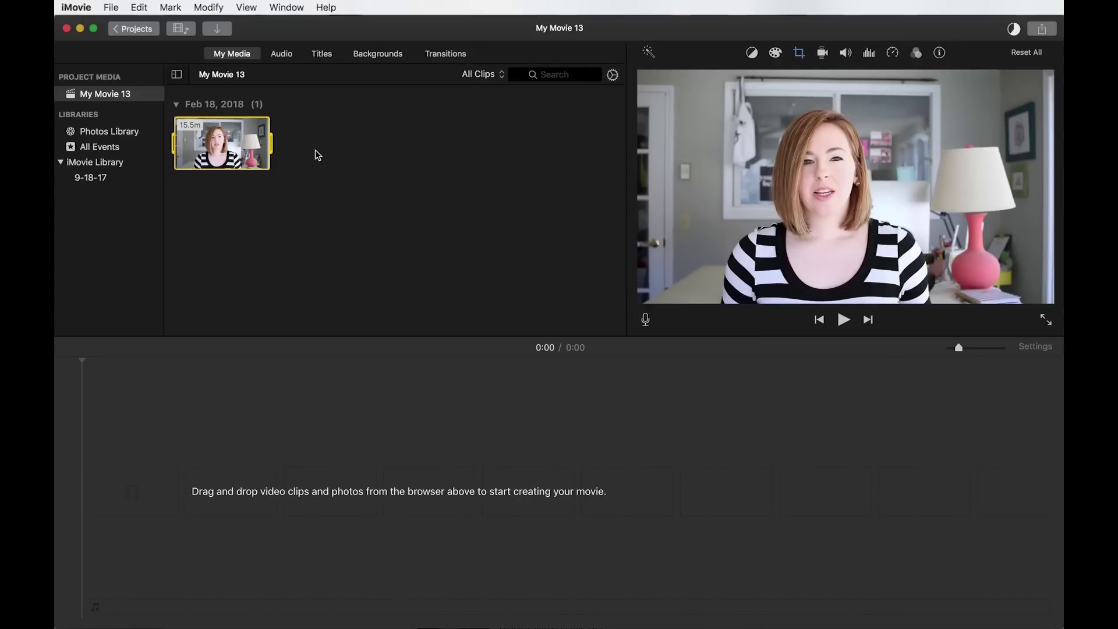
pyautogui.press('super+Tab')
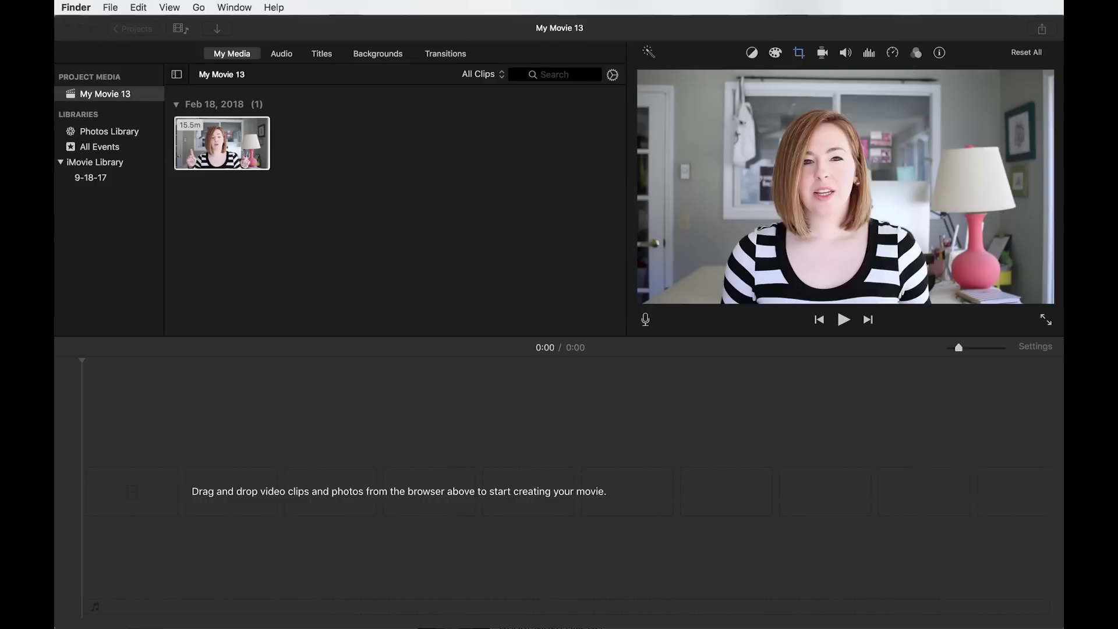
pyautogui.moveTo(239, 18); pyautogui.dragTo(326, 133)
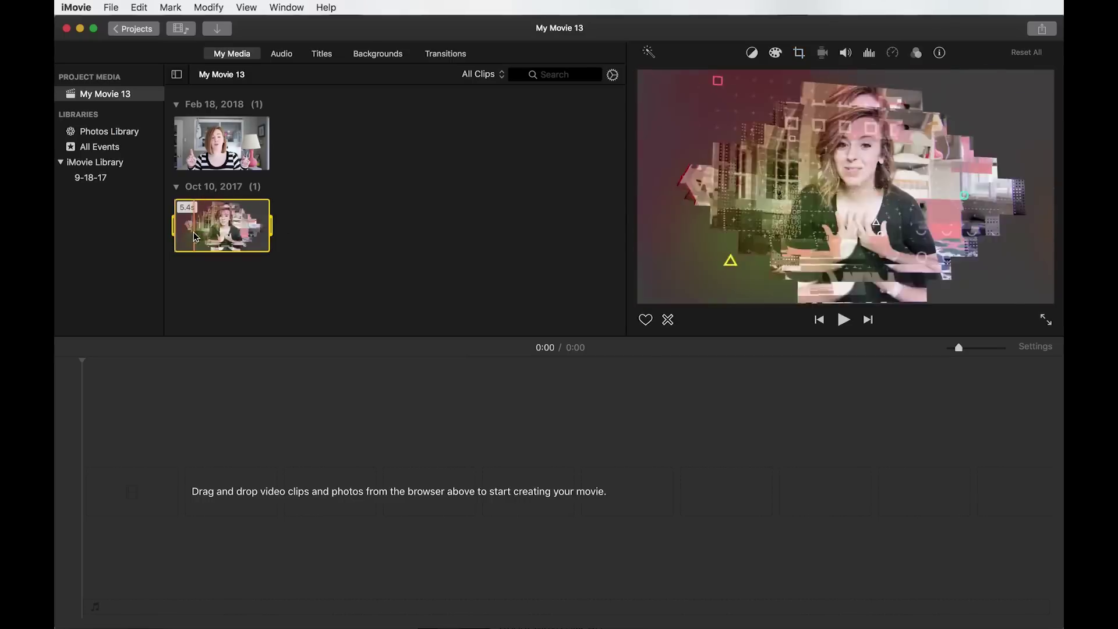
# Step: Preview frames of the 5.4-second VIDfluential intro clip in My Media, then deselect it
pyautogui.click(258, 242)
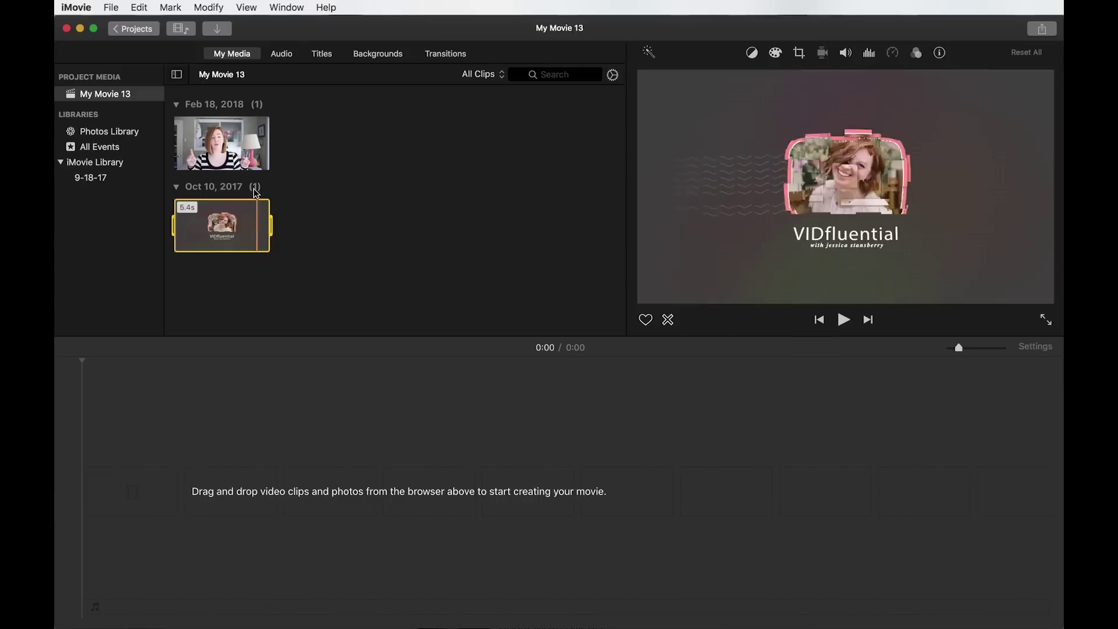
pyautogui.click(207, 233)
pyautogui.click(427, 294)
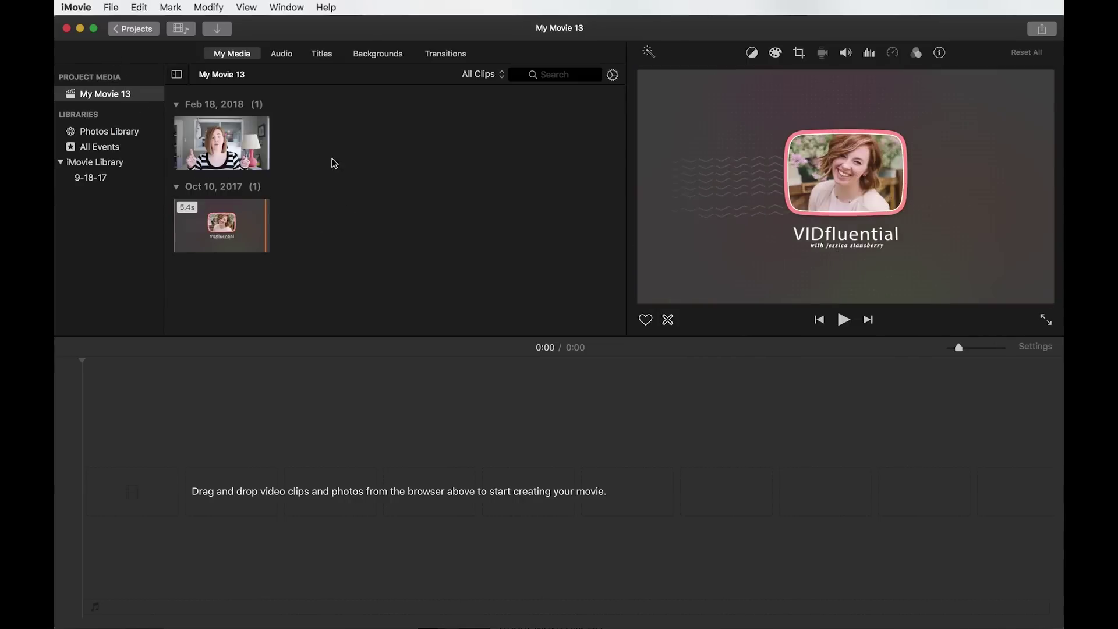
pyautogui.click(81, 8)
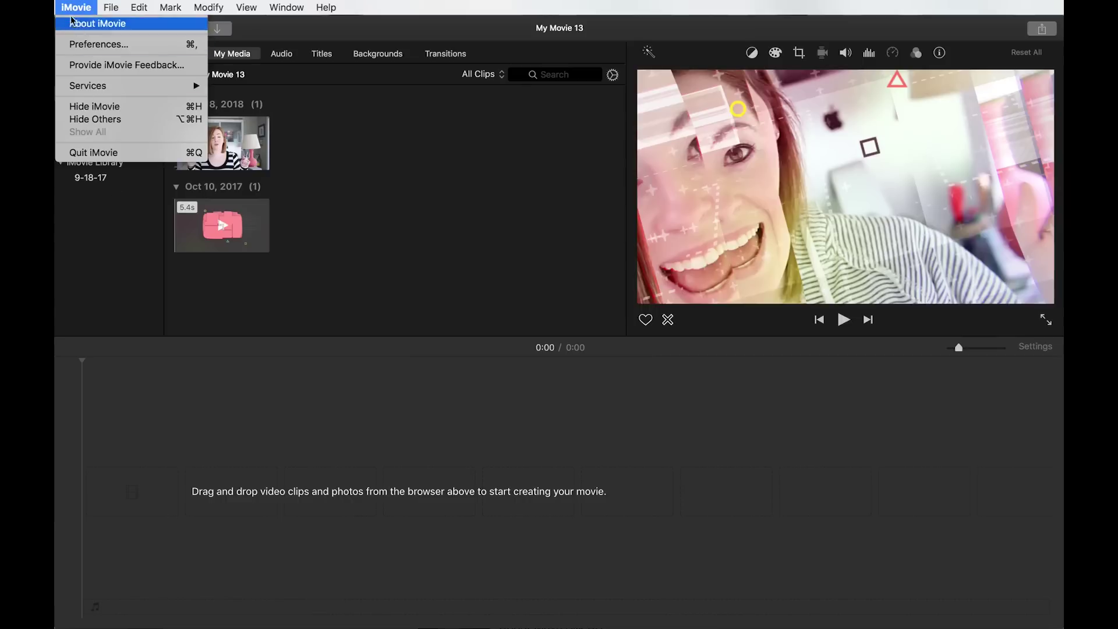
pyautogui.click(93, 44)
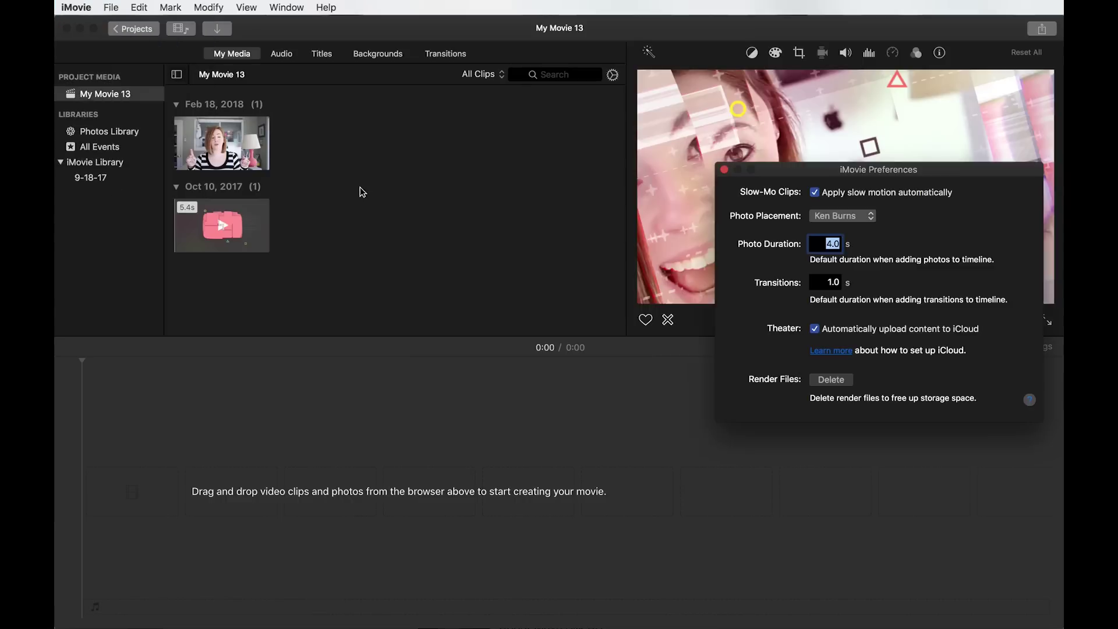
pyautogui.moveTo(868, 177); pyautogui.dragTo(519, 158)
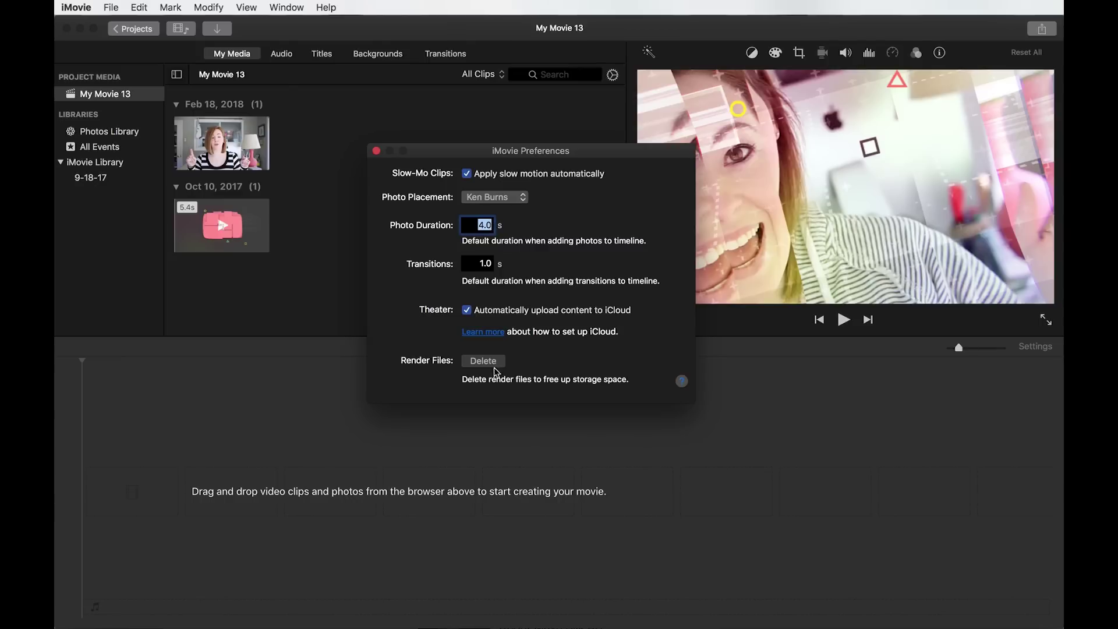
pyautogui.click(376, 151)
pyautogui.click(112, 7)
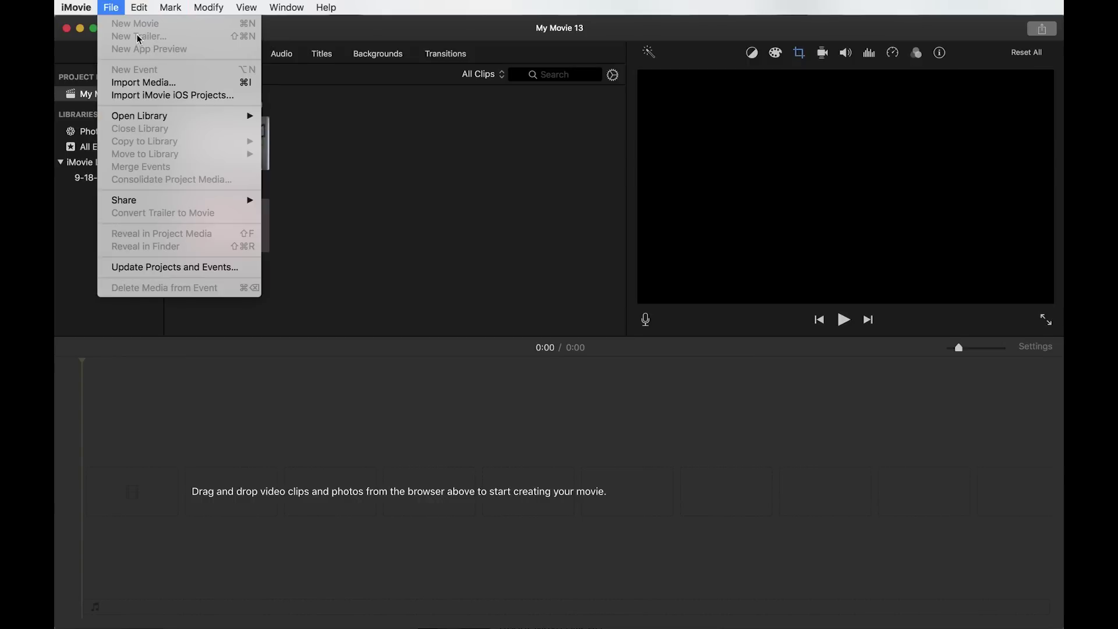
pyautogui.click(372, 148)
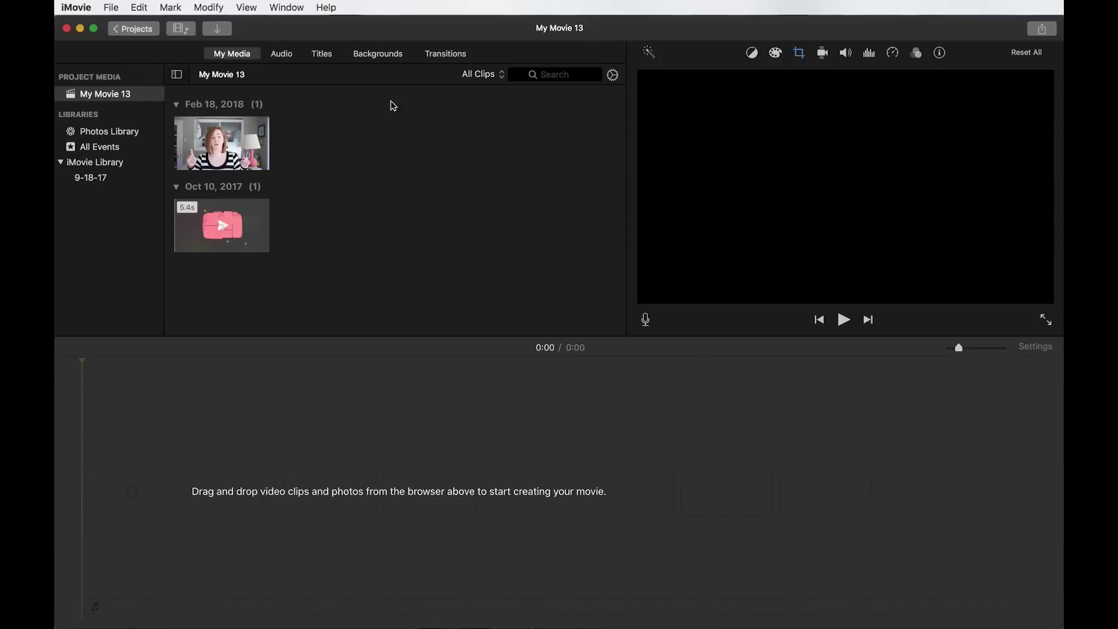
pyautogui.click(111, 7)
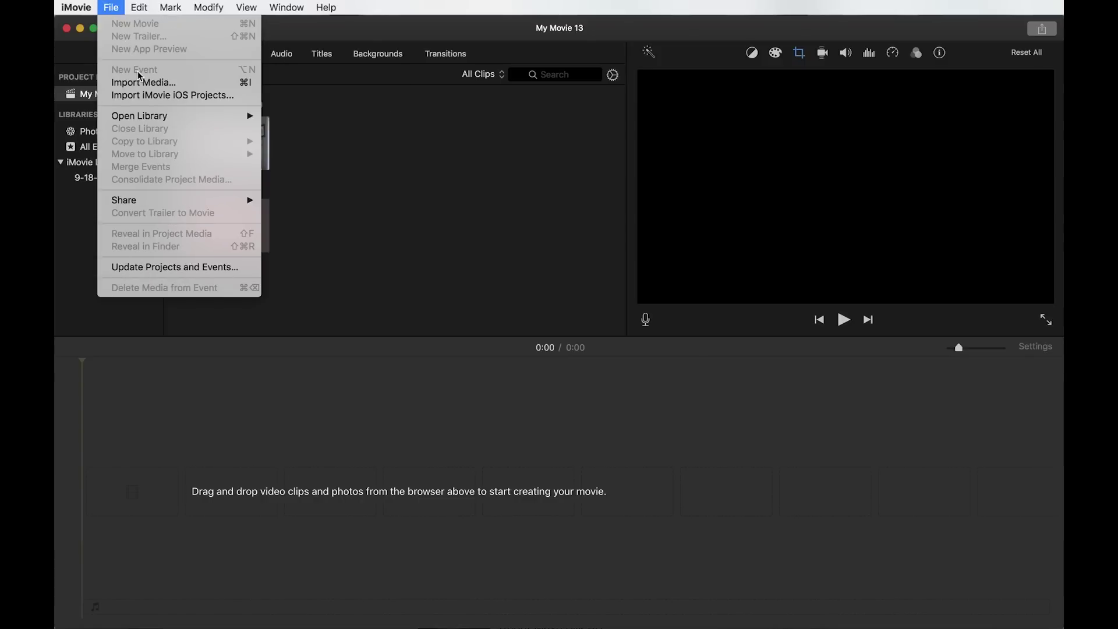
pyautogui.moveTo(176, 117)
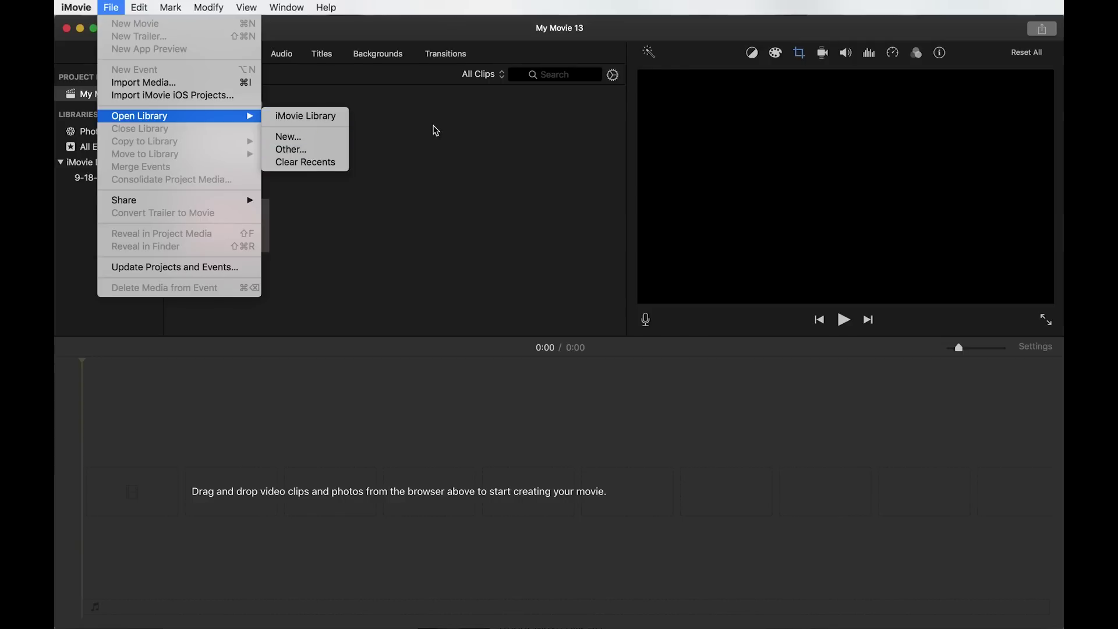
pyautogui.moveTo(144, 206)
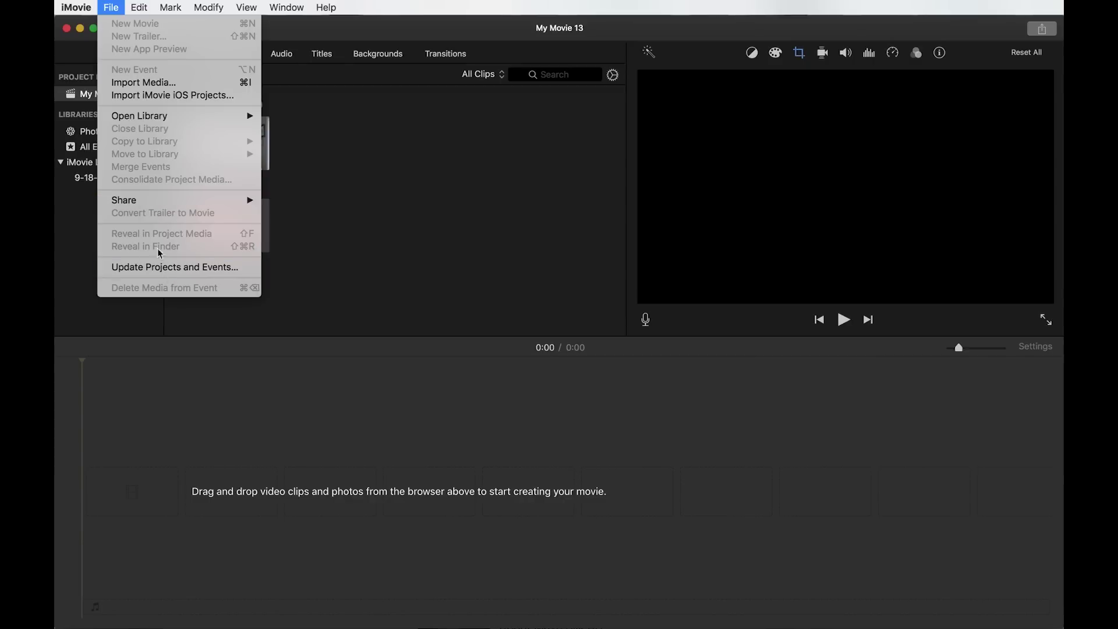
pyautogui.click(502, 220)
pyautogui.click(132, 7)
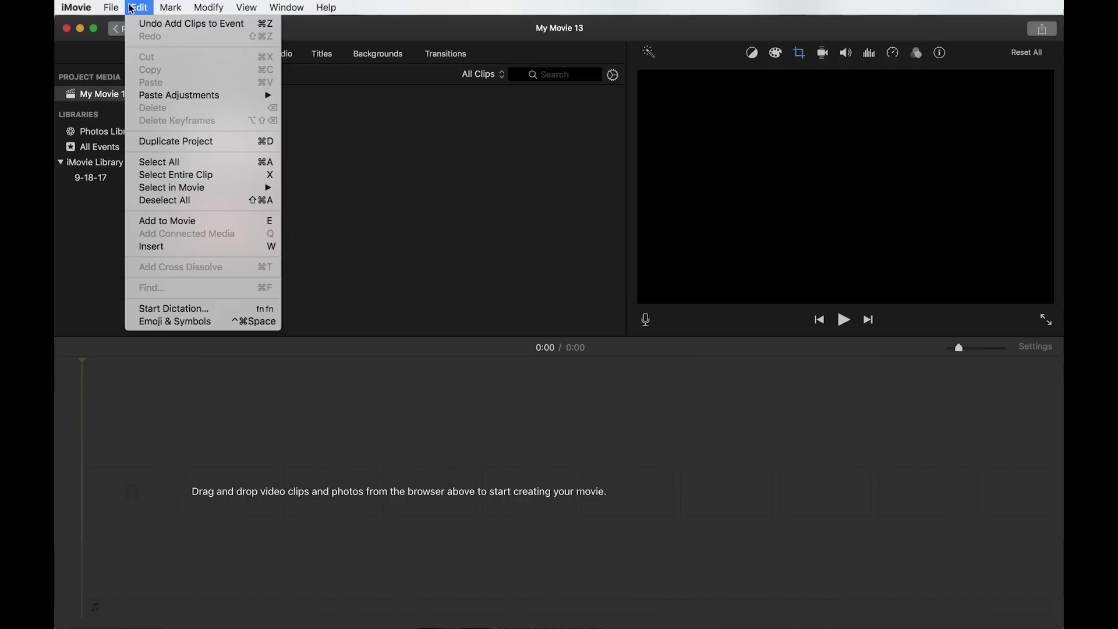
pyautogui.moveTo(215, 9)
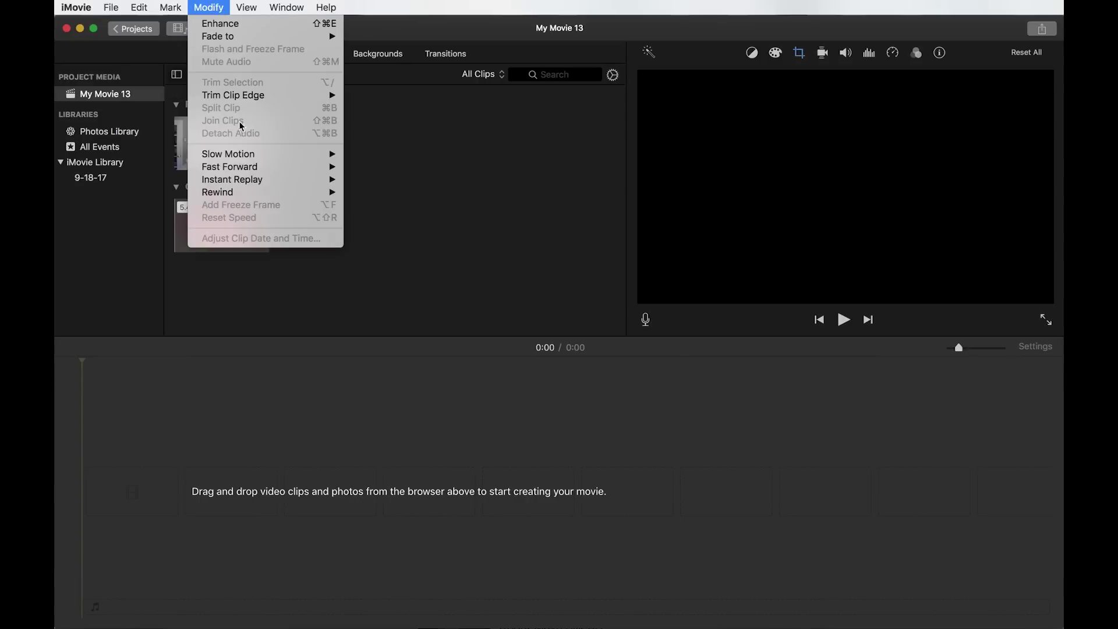
pyautogui.moveTo(251, 172)
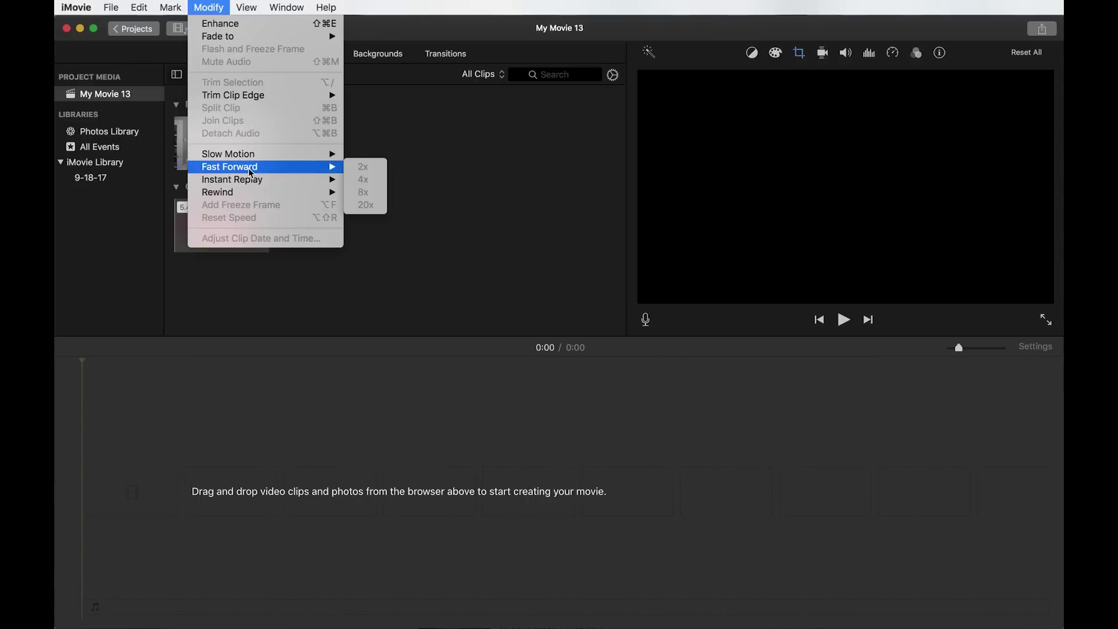
pyautogui.click(491, 180)
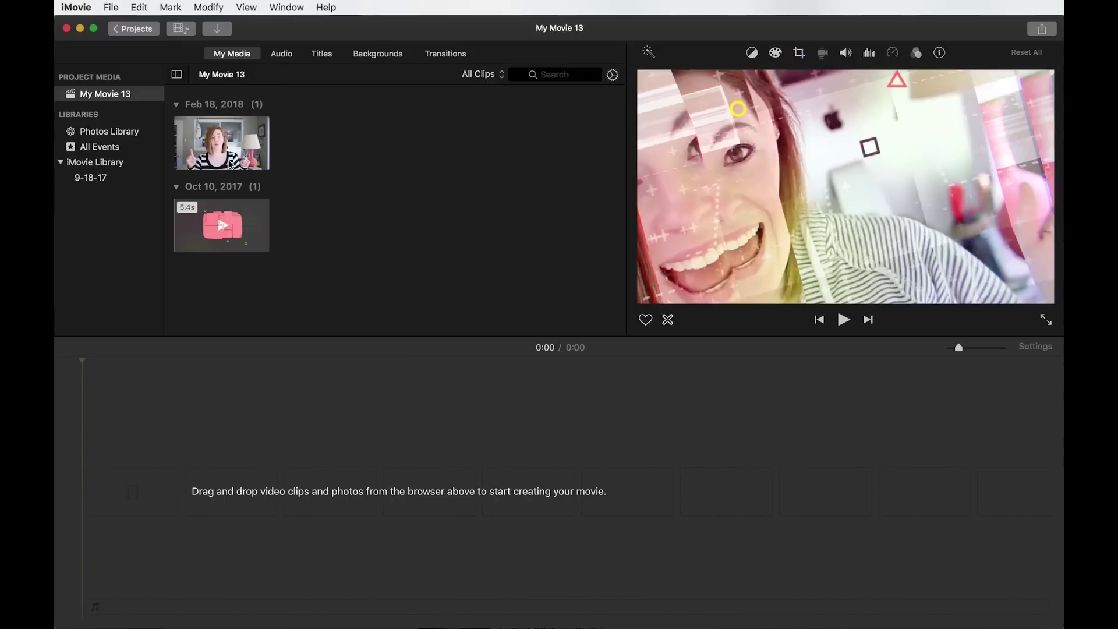
pyautogui.moveTo(211, 148); pyautogui.dragTo(156, 517)
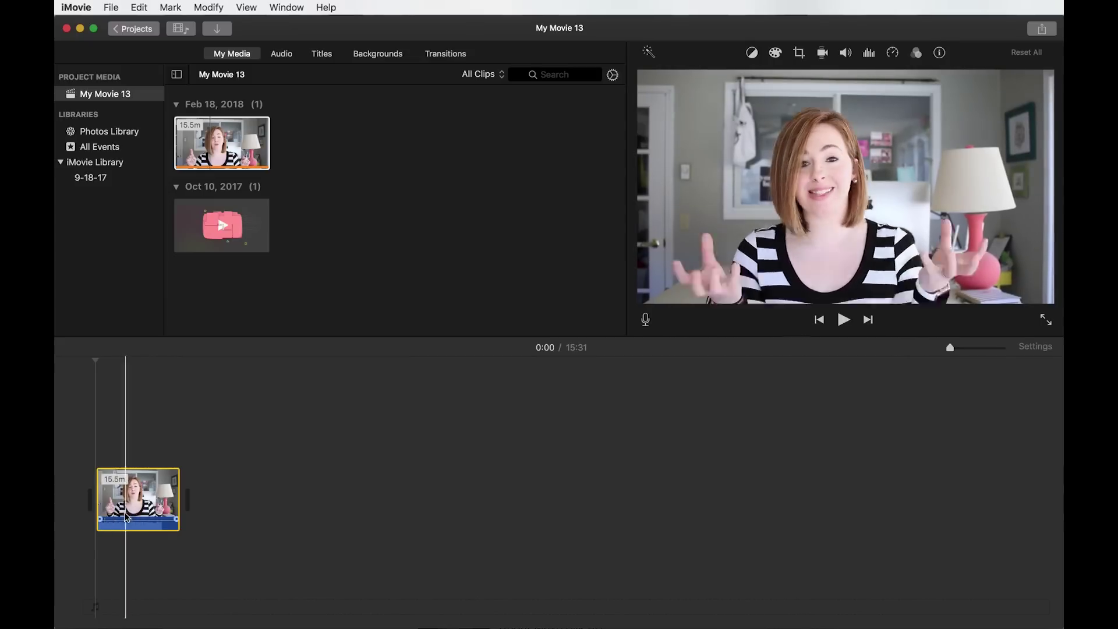
# Step: Drag the timeline zoom slider right to stretch the Feb 18 clip into a detailed filmstrip
pyautogui.moveTo(951, 347); pyautogui.dragTo(985, 349)
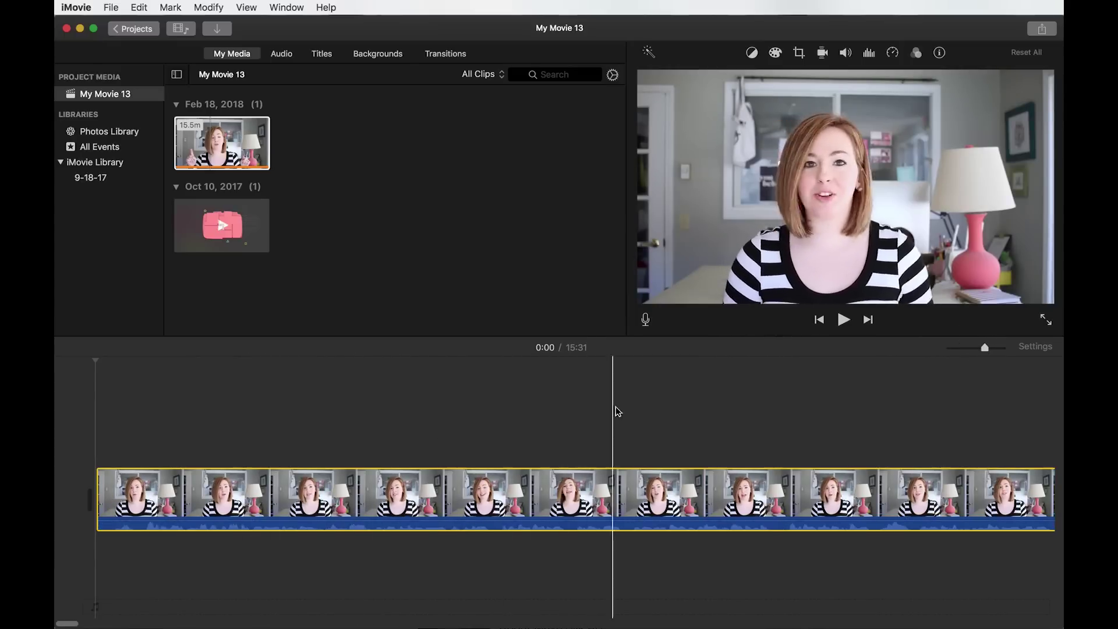
# Step: Scroll the timeline horizontally to bring the pink VIDfluential logo clips into view
pyautogui.hscroll(5, 961, 416)
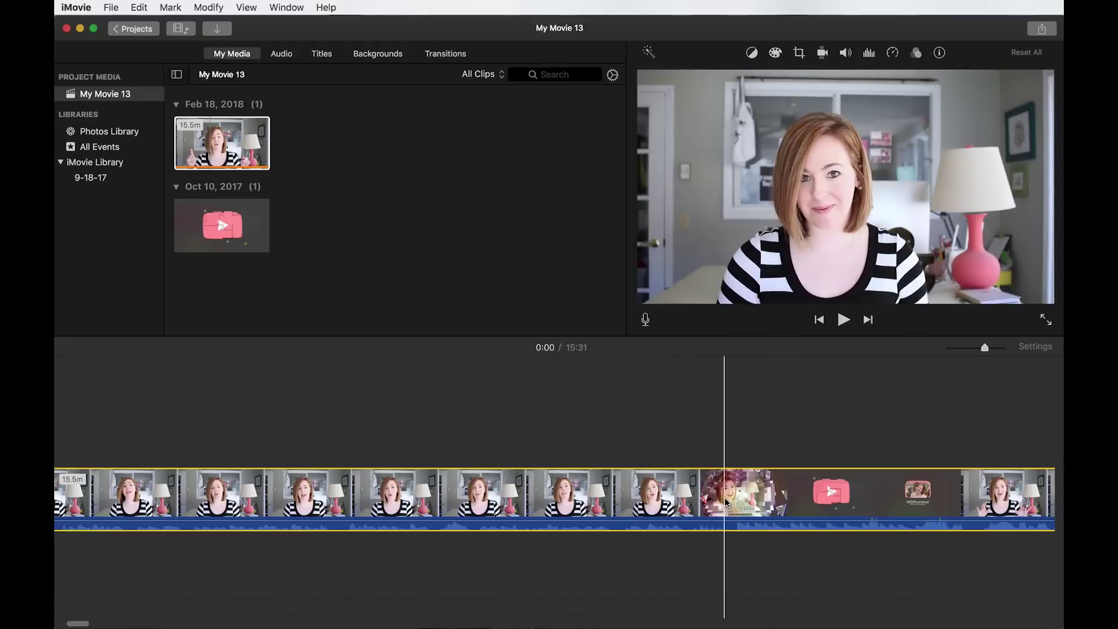
pyautogui.hscroll(12, 727, 500)
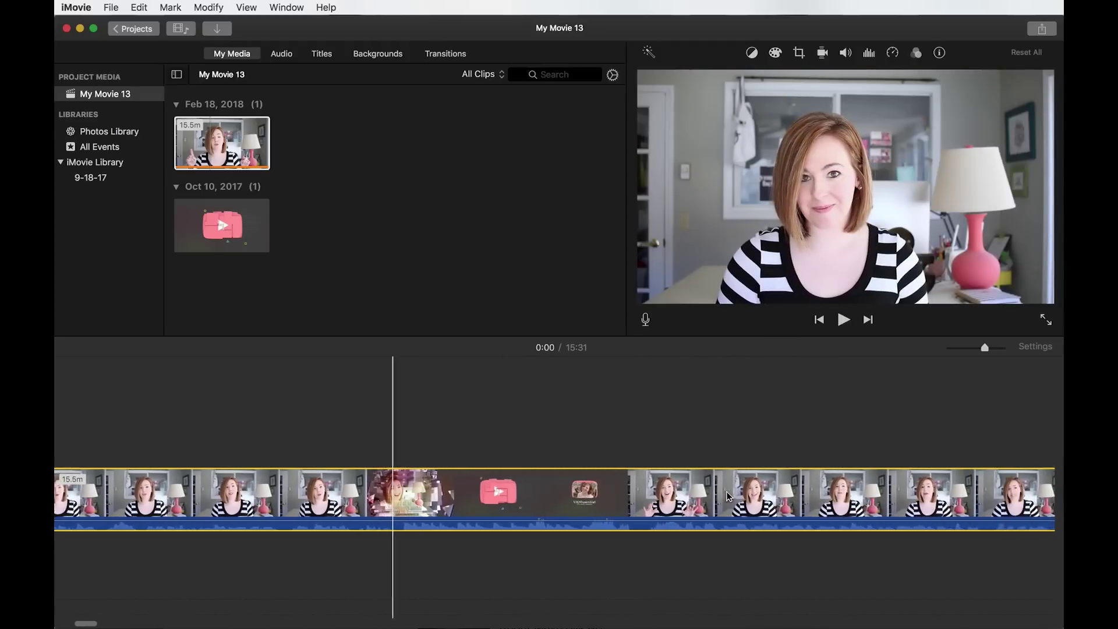
pyautogui.hscroll(10, 727, 498)
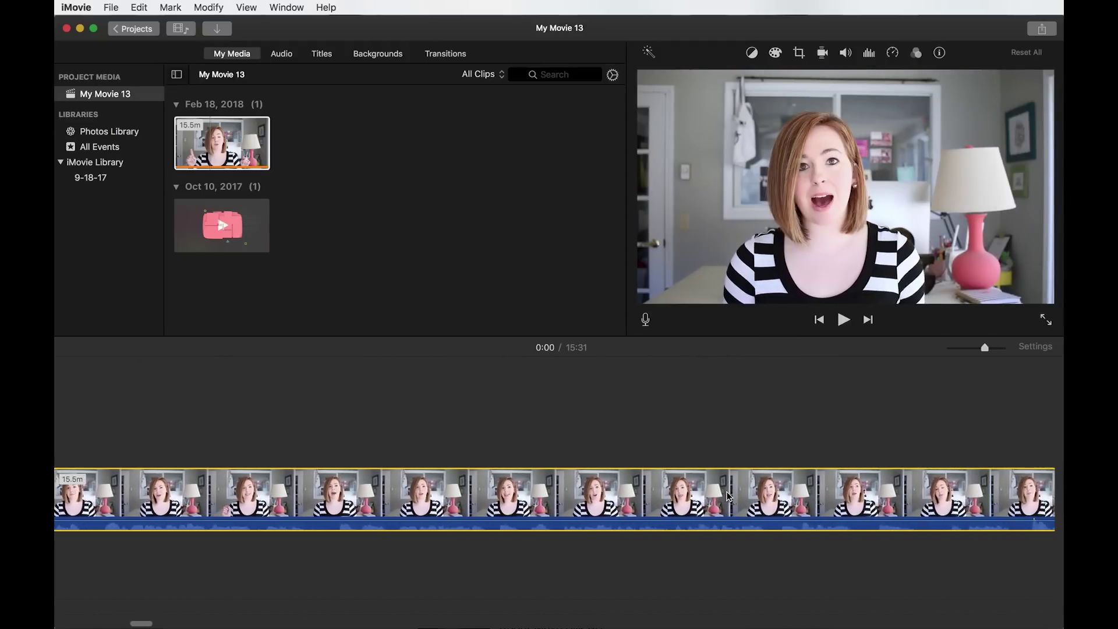
pyautogui.hscroll(1, 699, 512)
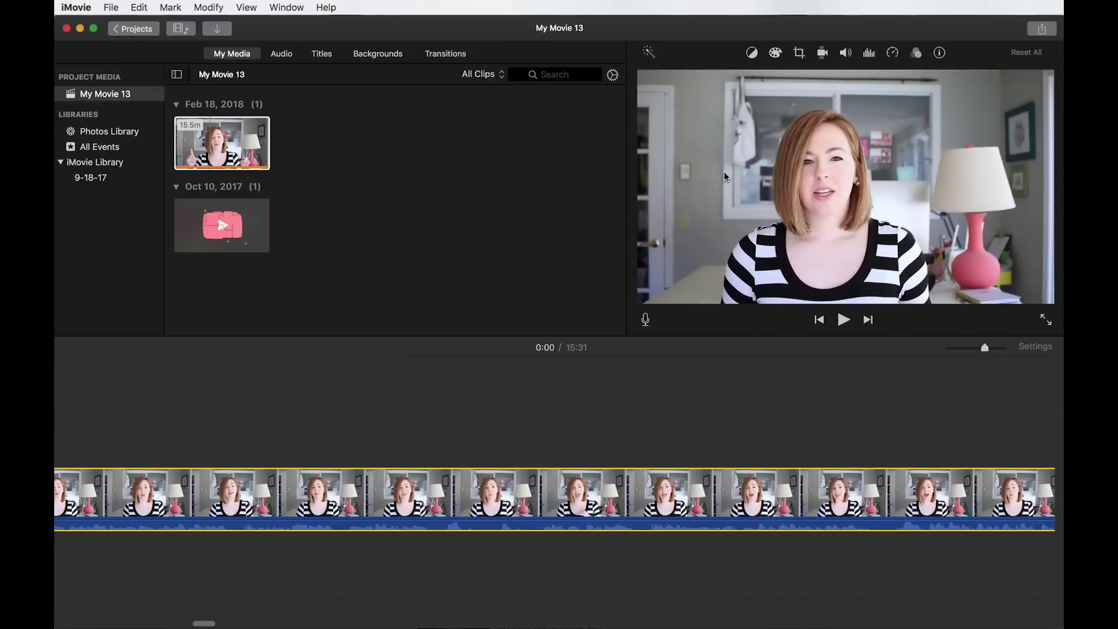
pyautogui.hscroll(-2, 605, 443)
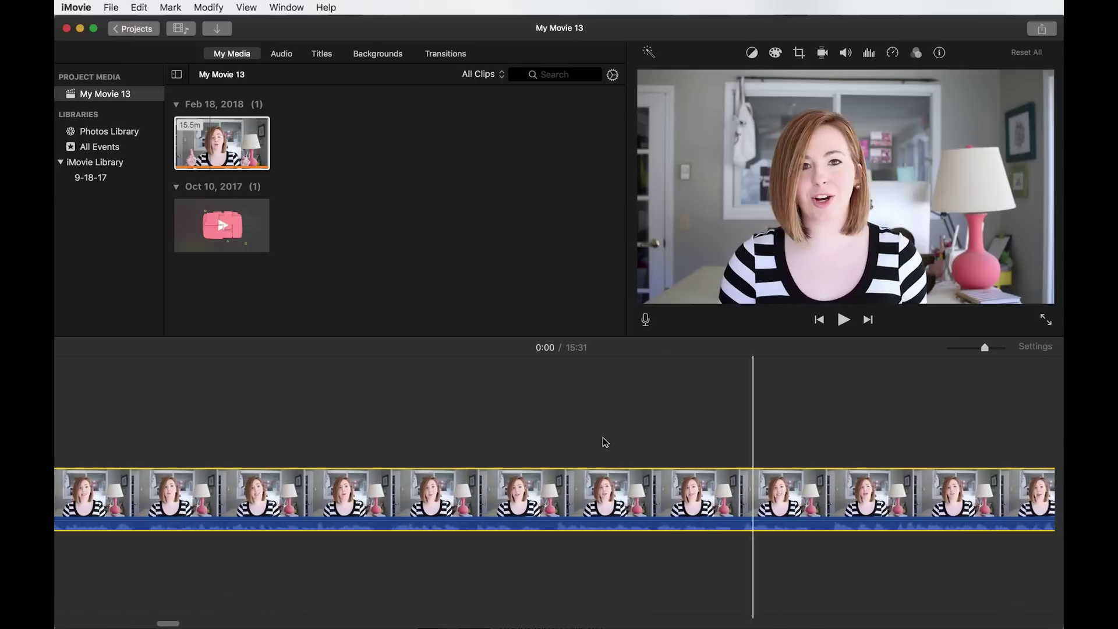
pyautogui.hscroll(-10, 605, 440)
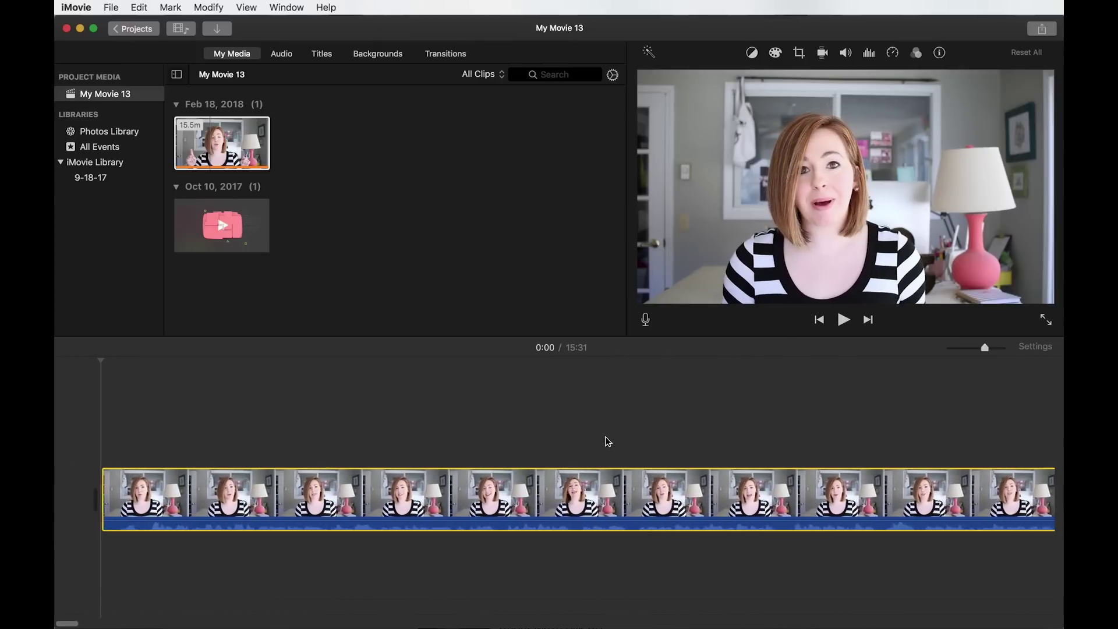
pyautogui.hscroll(10, 608, 441)
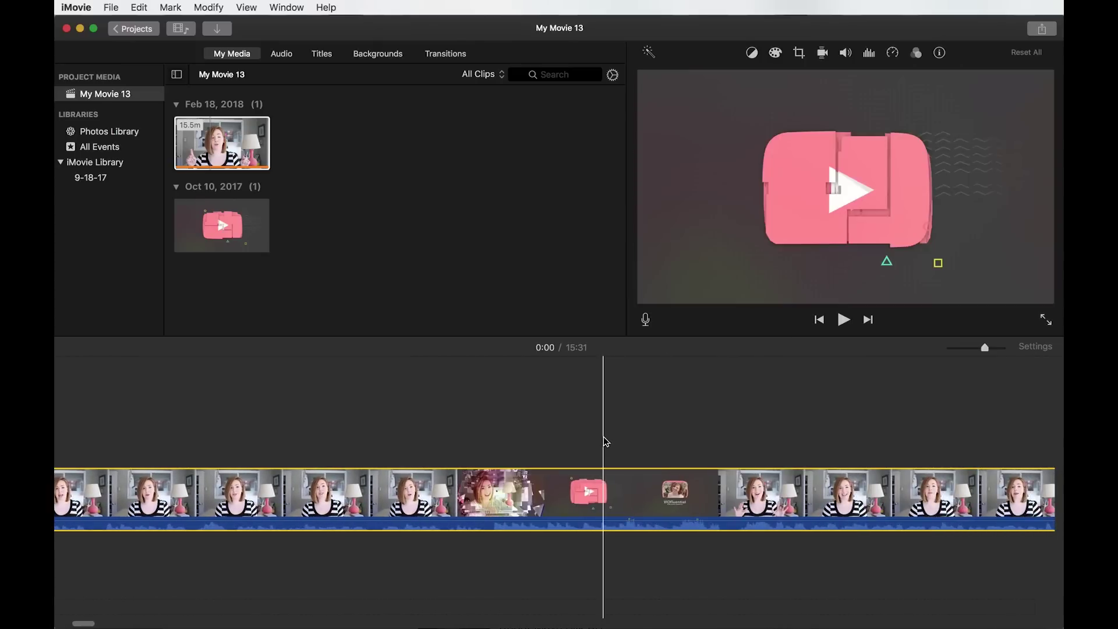
pyautogui.hscroll(-2, 604, 441)
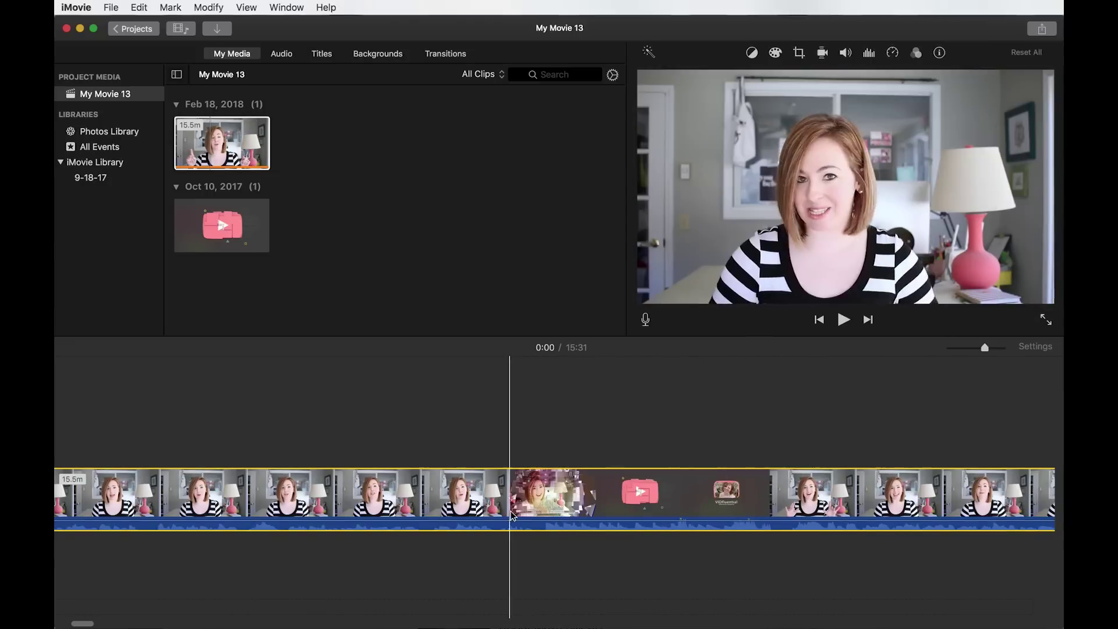
# Step: Split the footage at 0:24 and 0:29 and delete the VIDfluential logo segment between
pyautogui.click(536, 479)
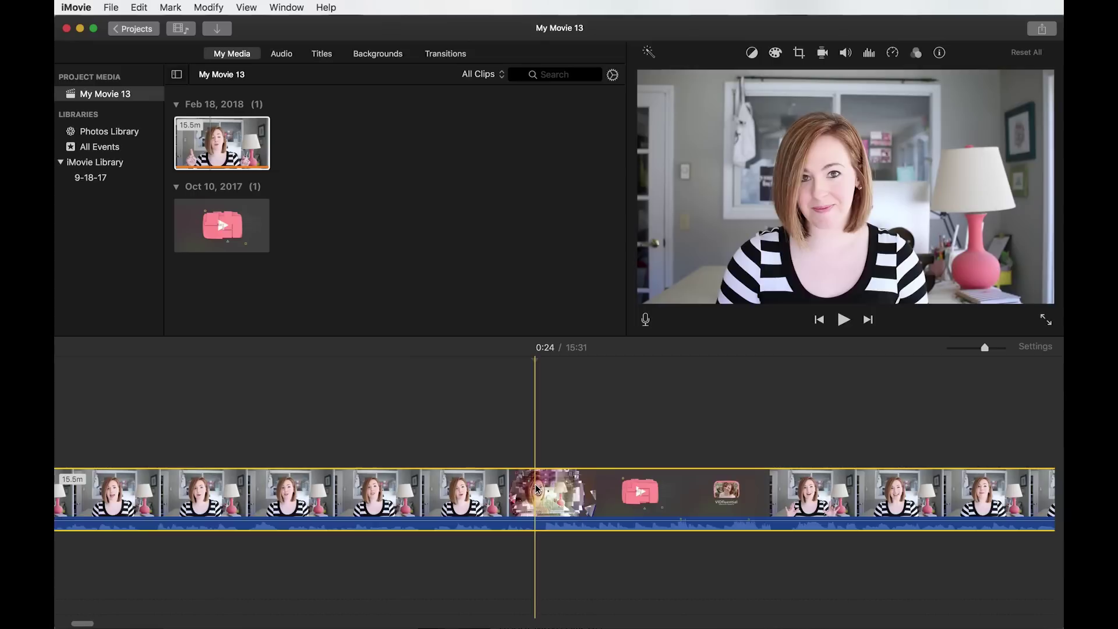
pyautogui.press('super+b')
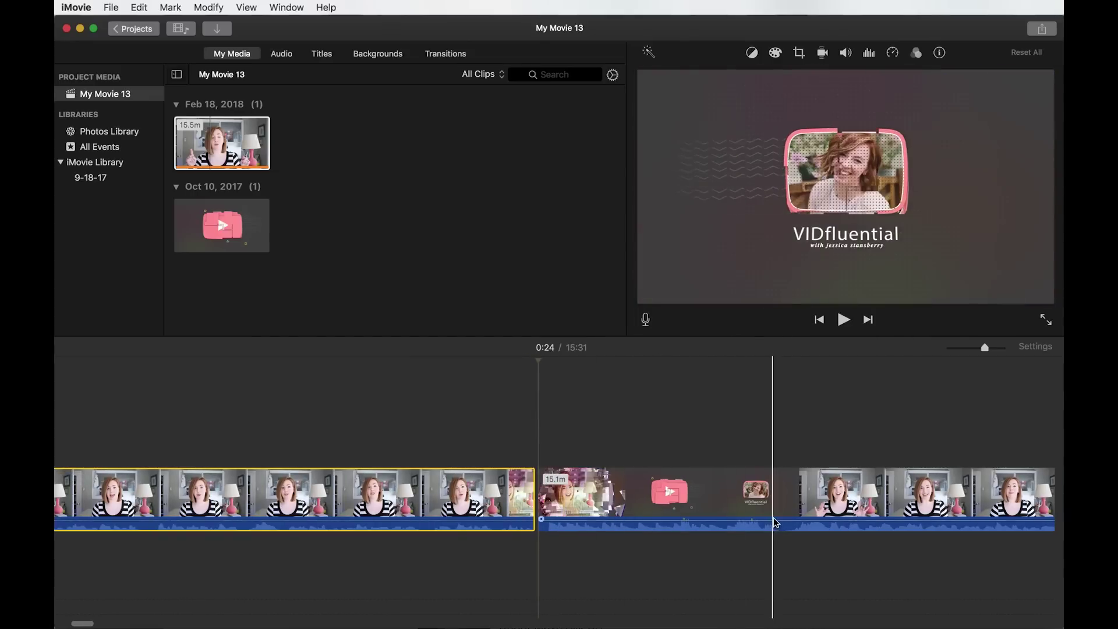
pyautogui.click(754, 502)
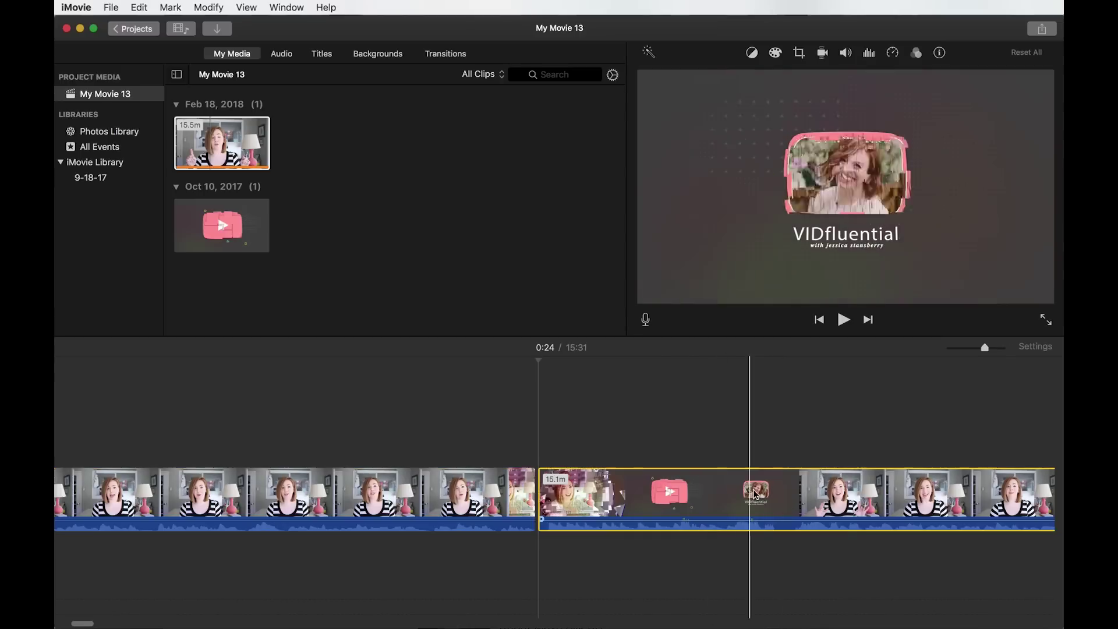
pyautogui.click(788, 494)
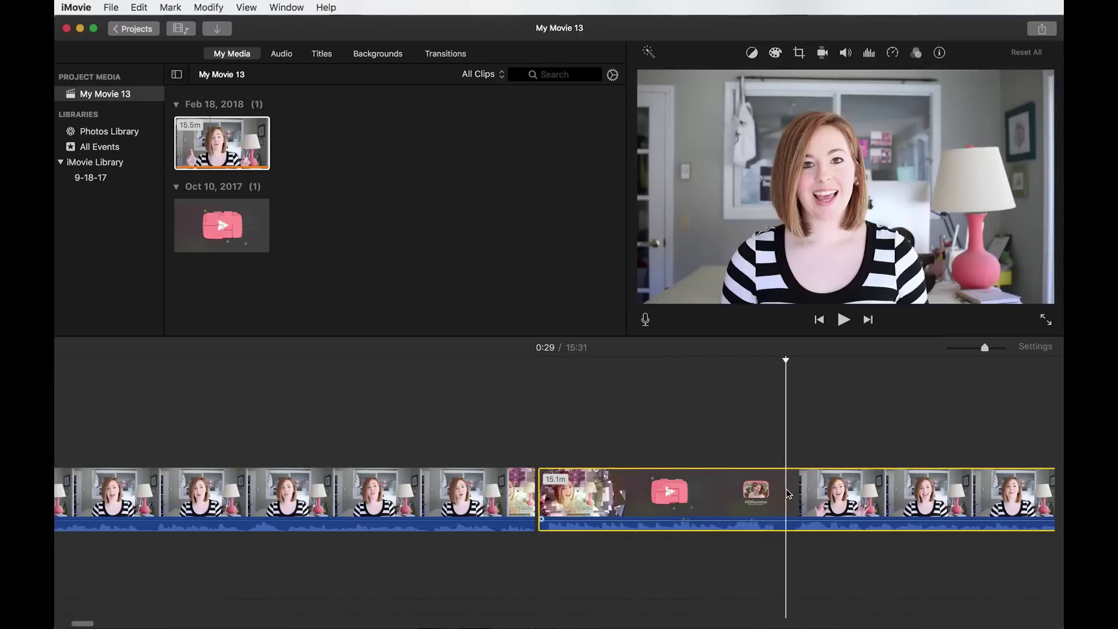
pyautogui.rightClick(788, 494)
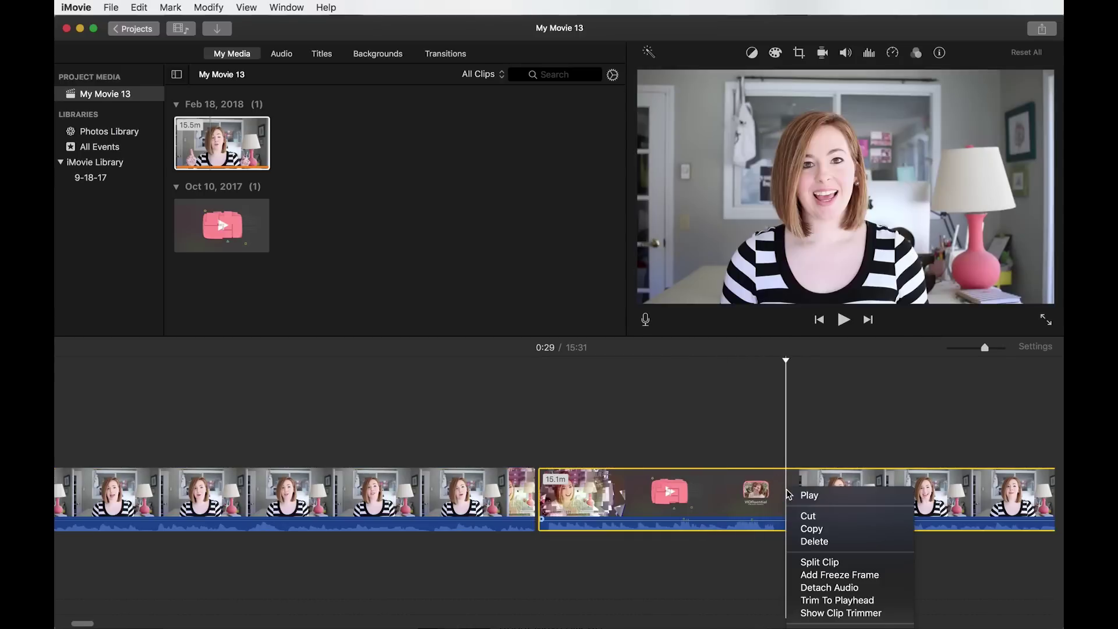
pyautogui.click(861, 568)
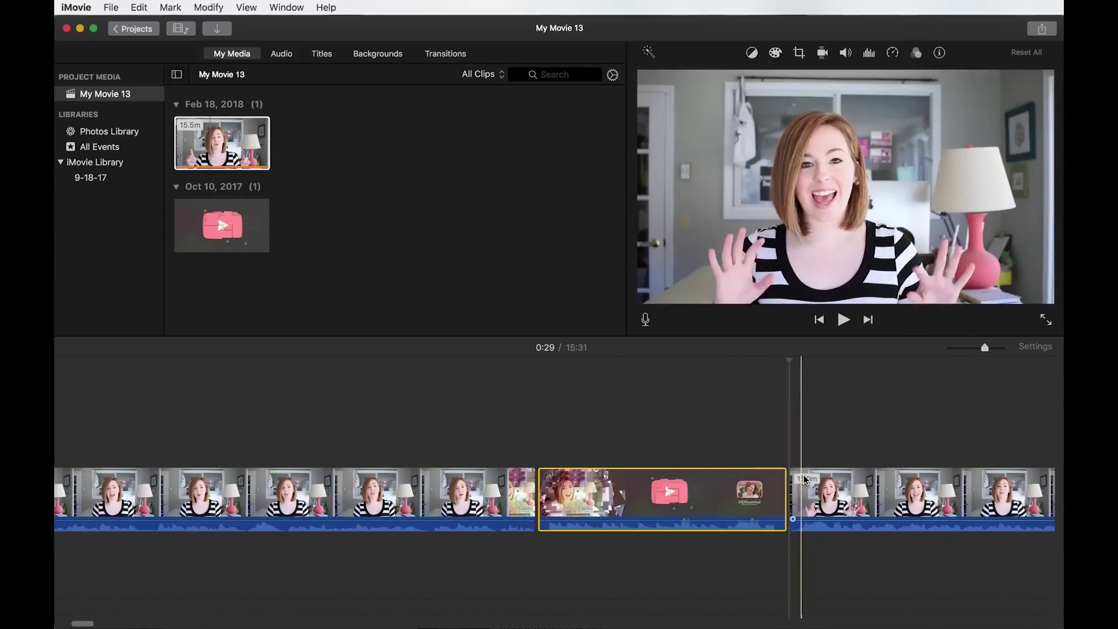
pyautogui.click(702, 452)
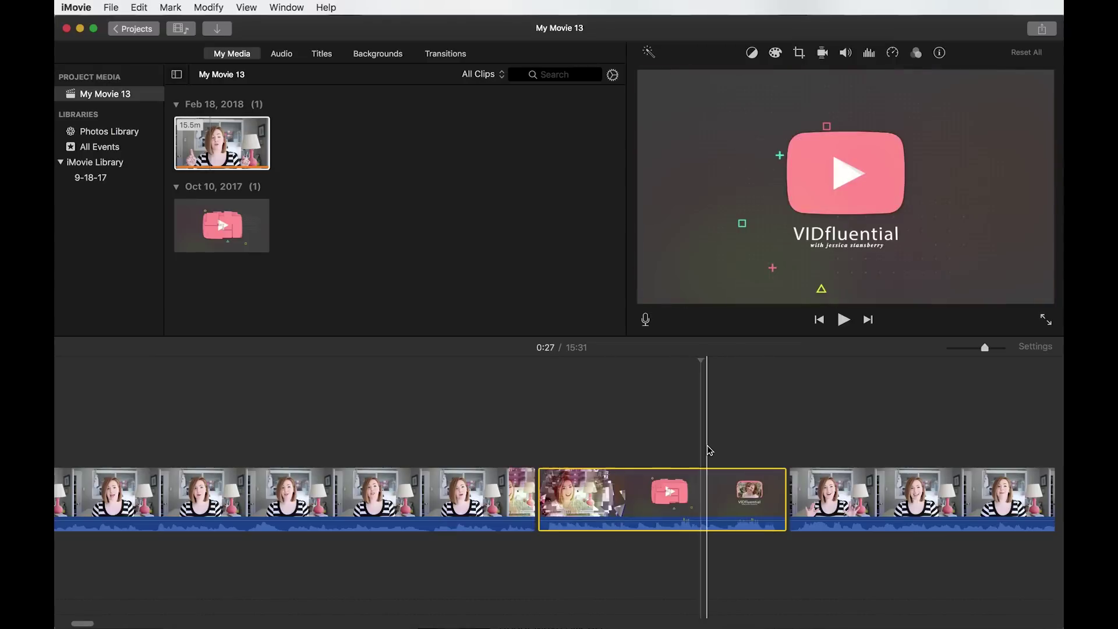
pyautogui.press('Delete')
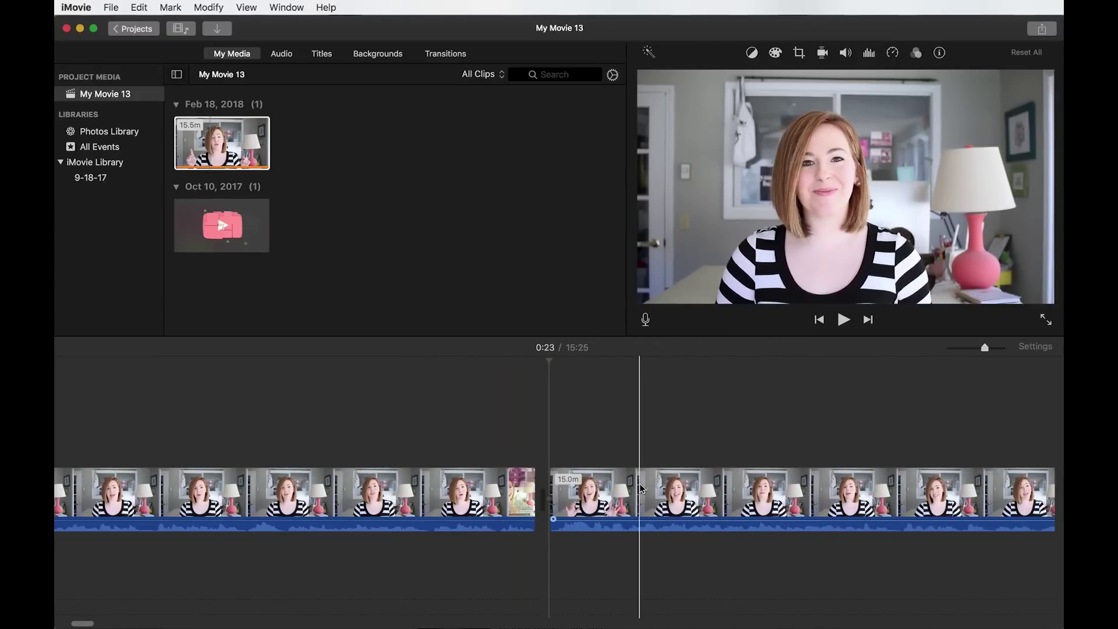
pyautogui.hscroll(5, 641, 489)
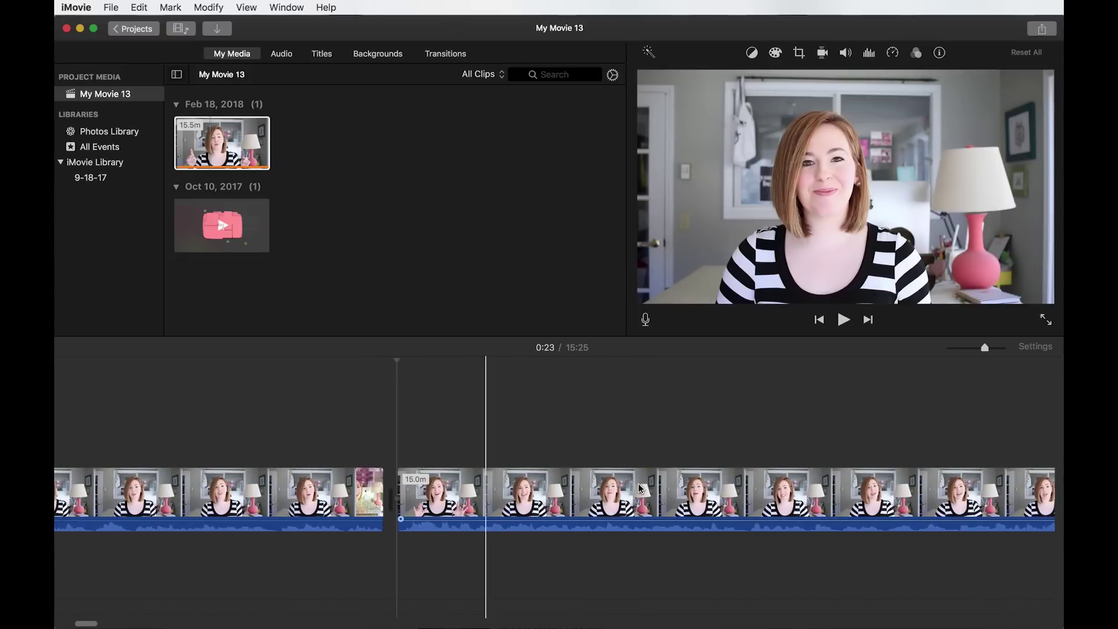
# Step: Add a Reveal title over the footage just after the cut
pyautogui.click(322, 55)
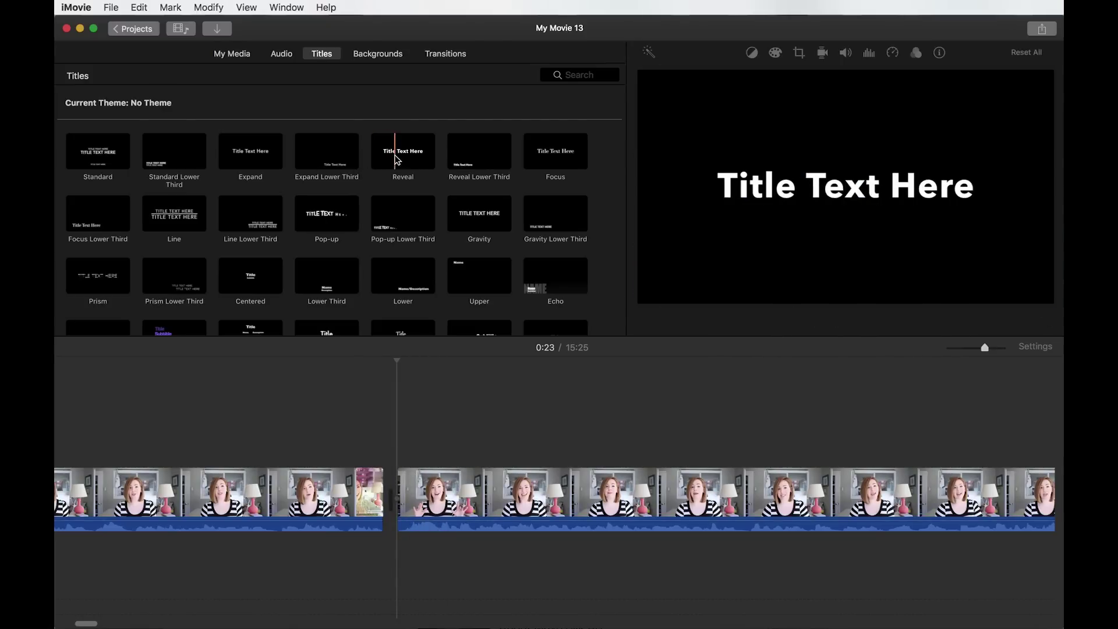
pyautogui.moveTo(398, 152); pyautogui.dragTo(409, 463)
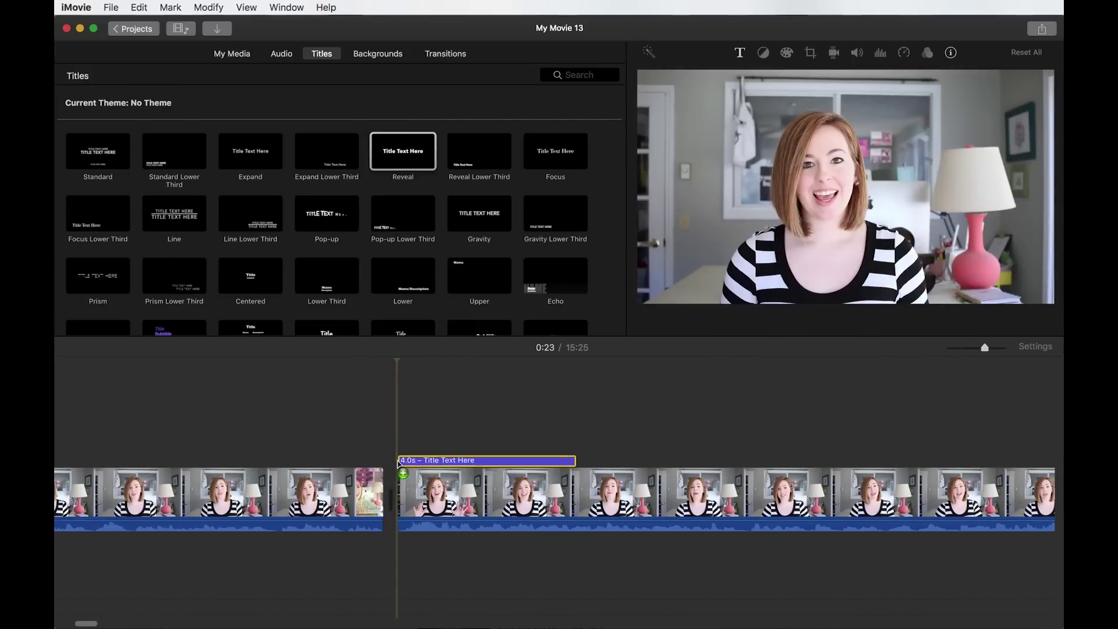
pyautogui.click(451, 462)
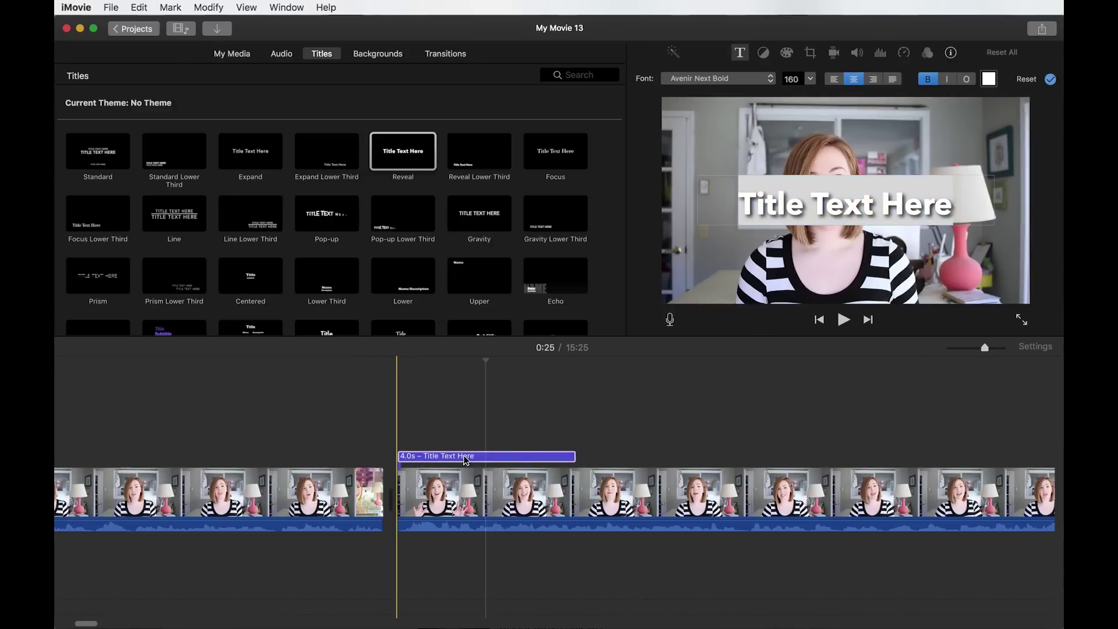
# Step: Change the title text to THIS IS MY TITLE and set its font size to 102
pyautogui.doubleClick(845, 206)
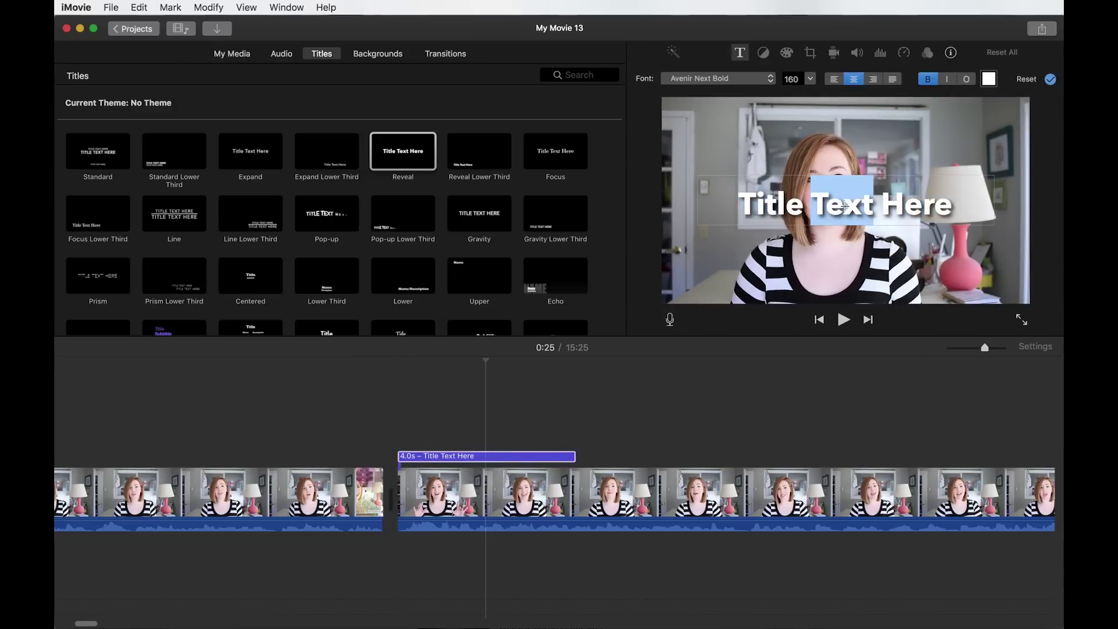
pyautogui.press('super+a')
pyautogui.write('THIS IS MY TITLE')
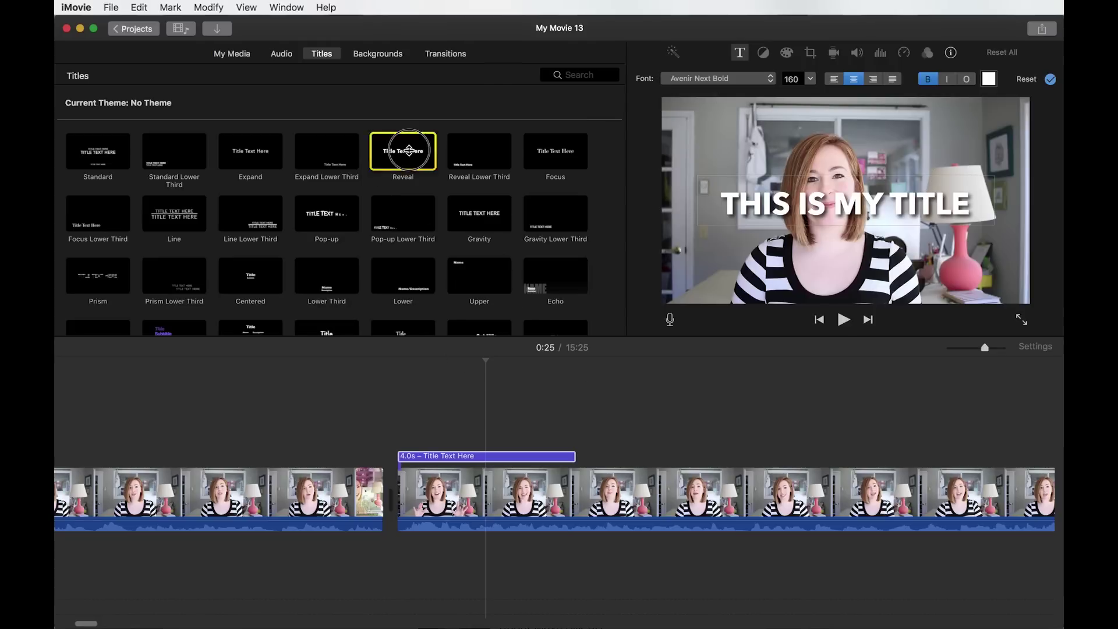
pyautogui.click(921, 215)
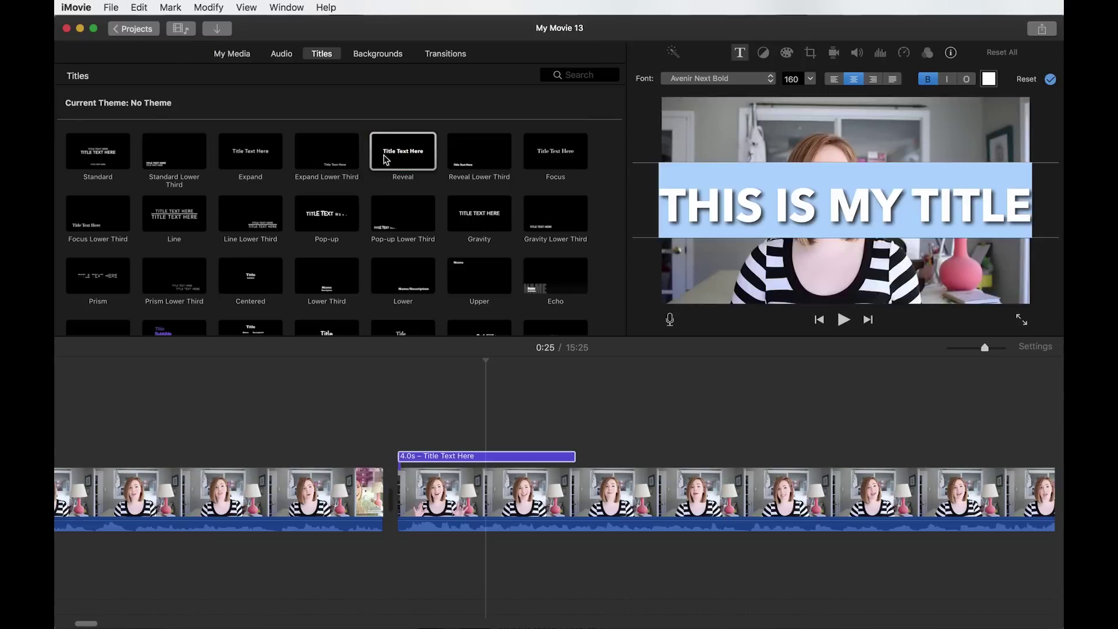
pyautogui.click(780, 449)
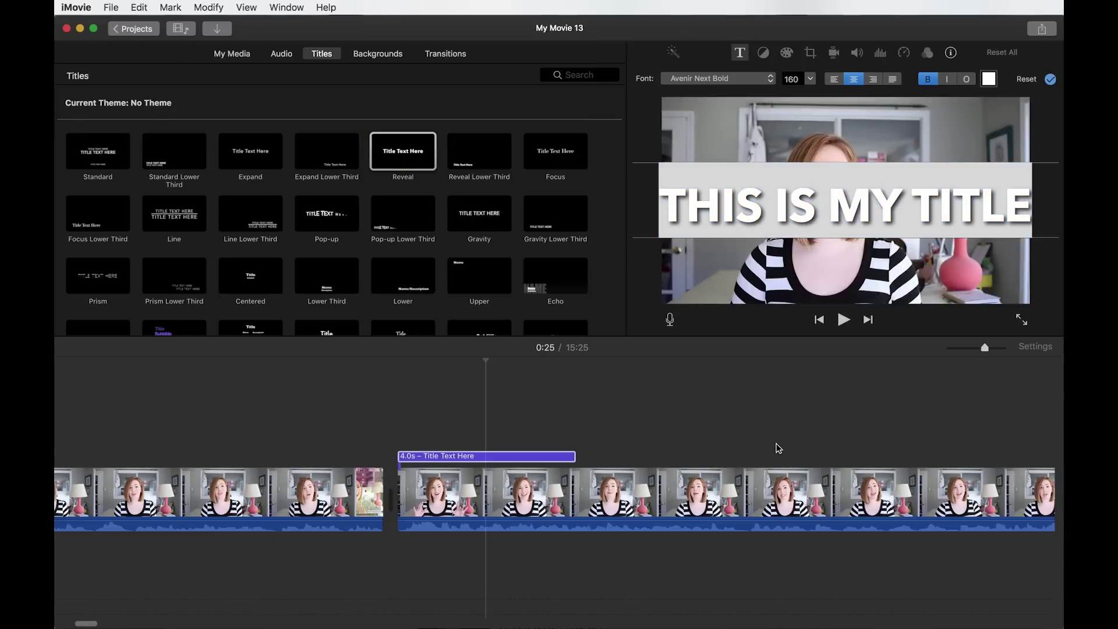
pyautogui.click(810, 80)
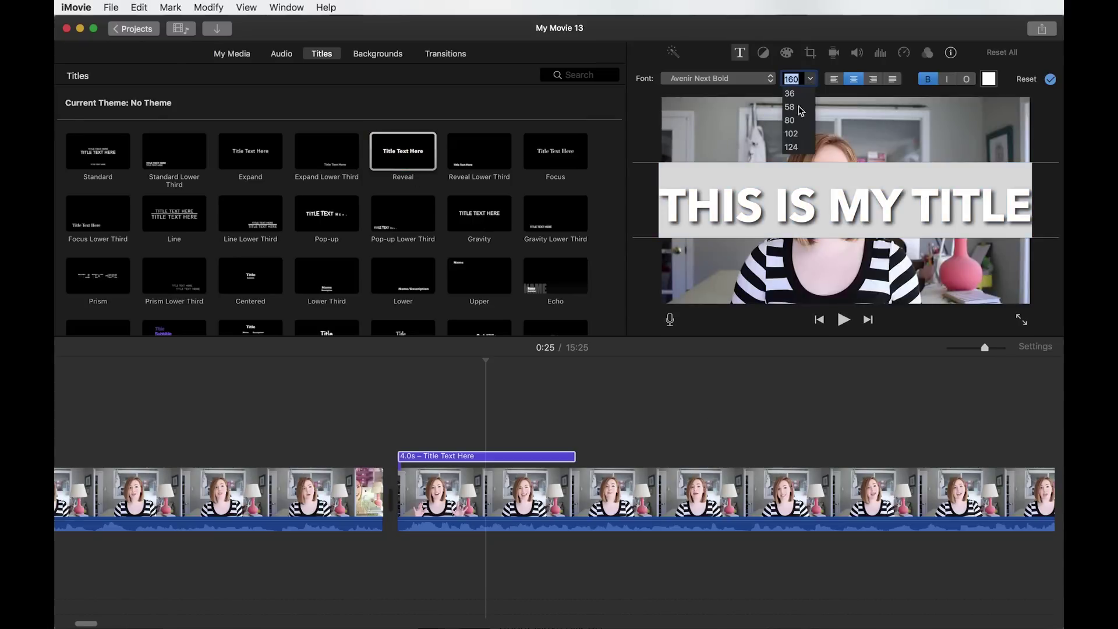
pyautogui.click(791, 134)
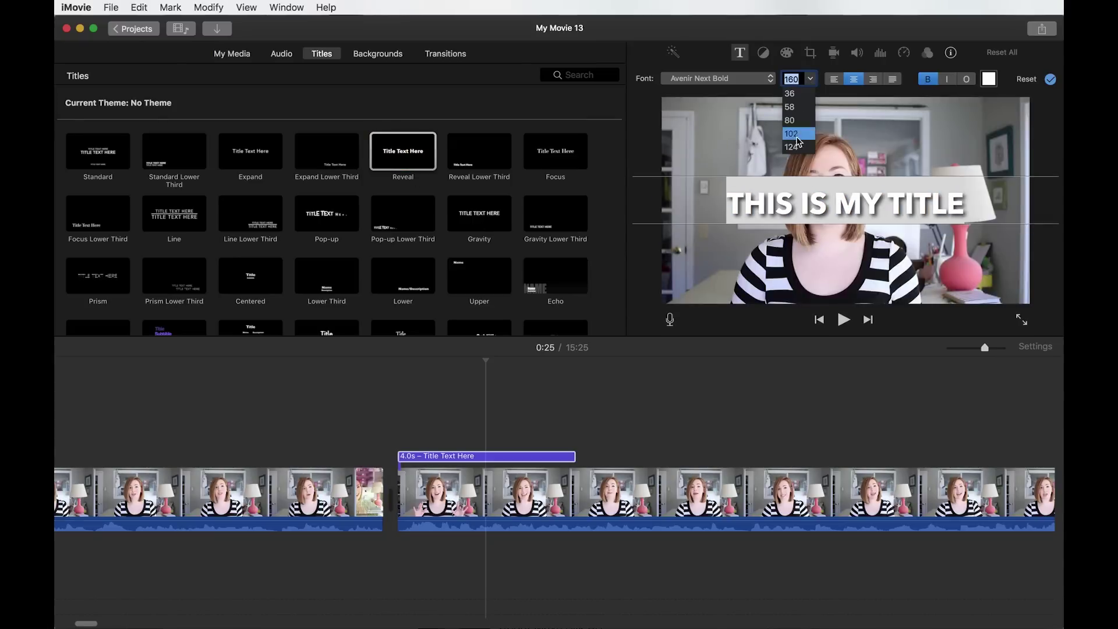
pyautogui.click(959, 430)
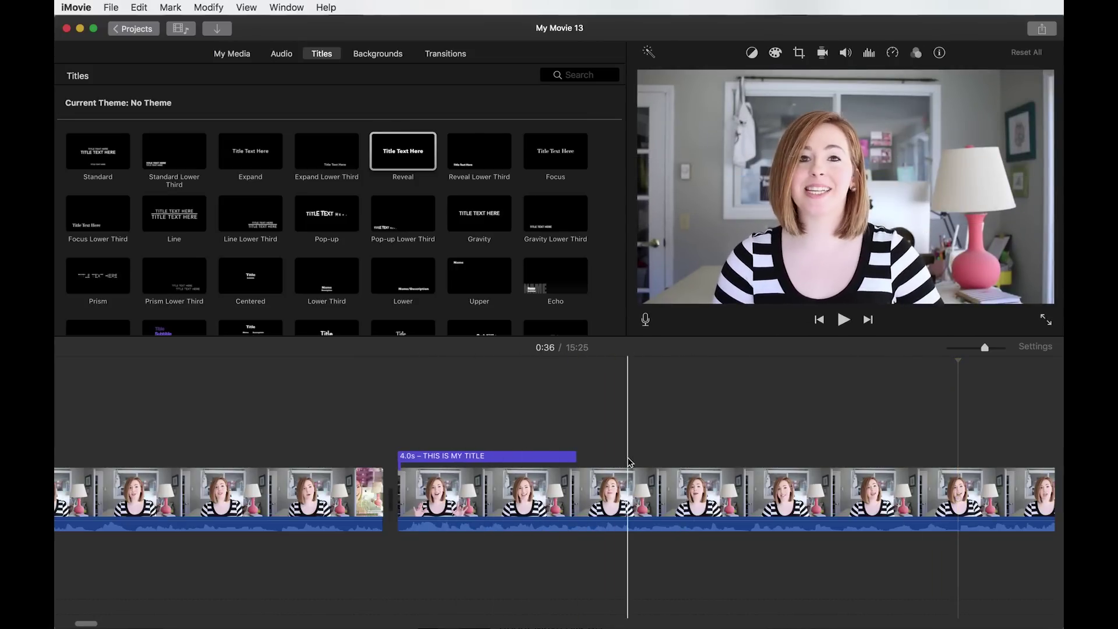
# Step: Add a Scrolling Credits title at the end of the movie and preview it
pyautogui.scroll(-5, 533, 326)
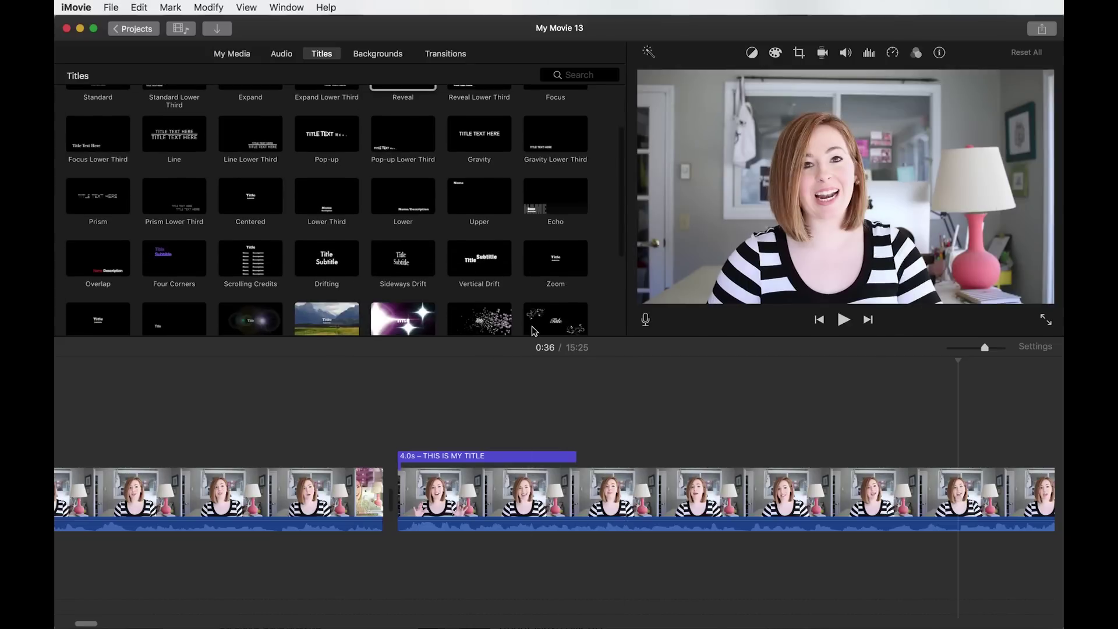
pyautogui.scroll(-2, 294, 212)
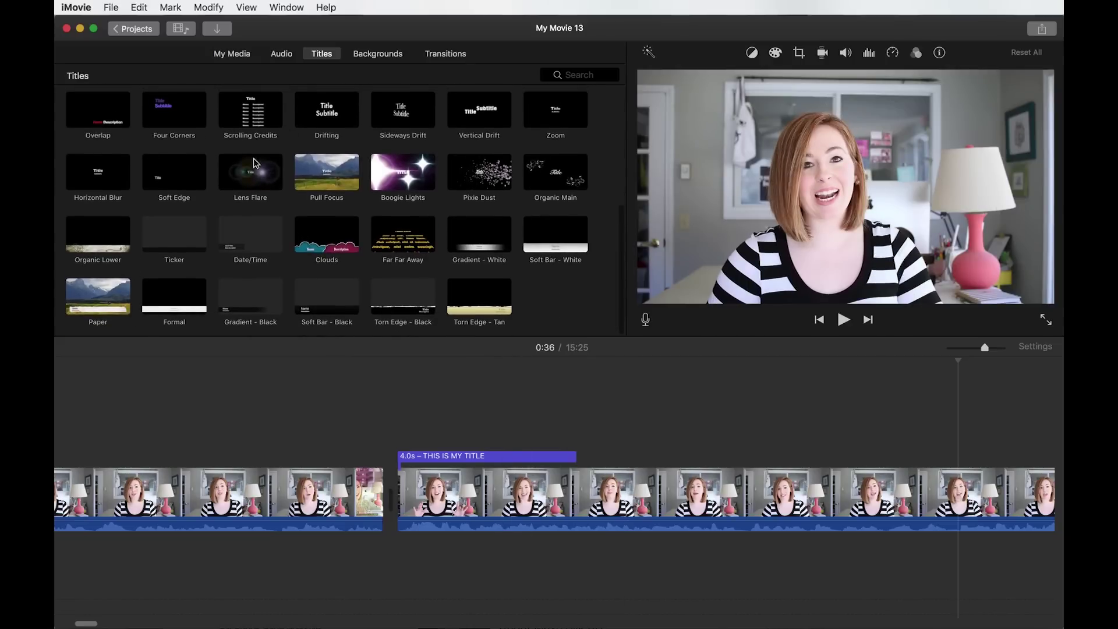
pyautogui.hscroll(15, 383, 454)
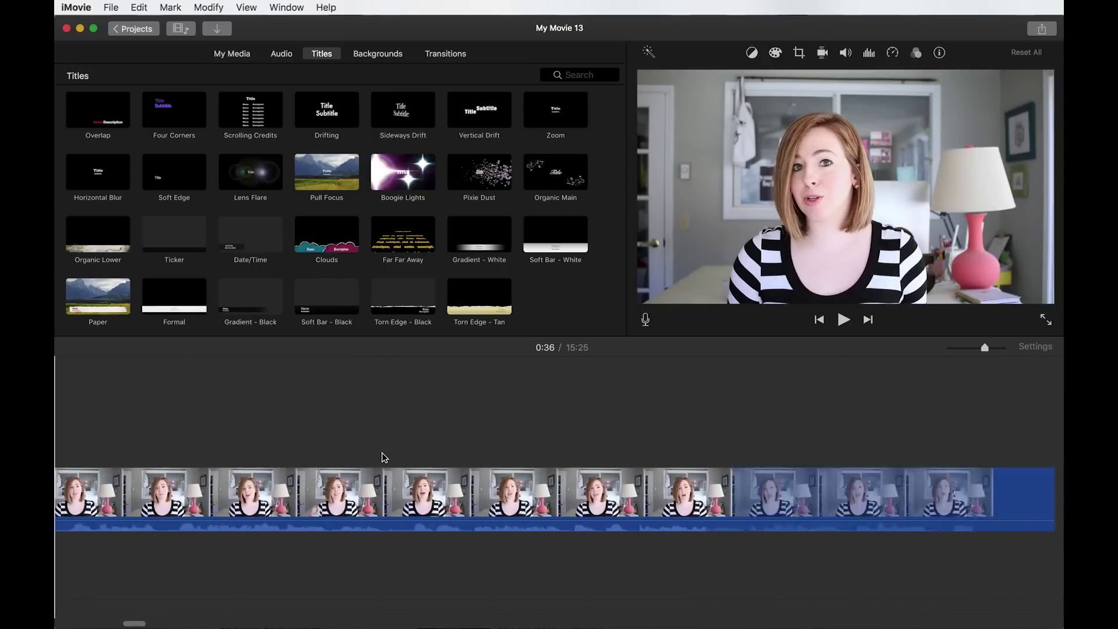
pyautogui.hscroll(20, 382, 455)
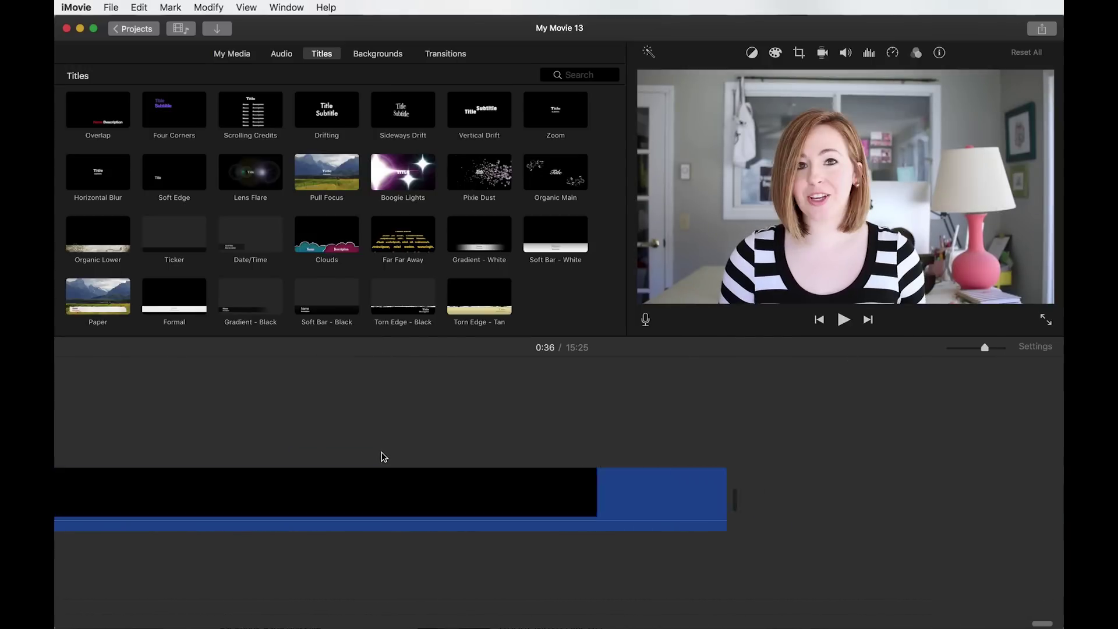
pyautogui.moveTo(248, 114); pyautogui.dragTo(830, 507)
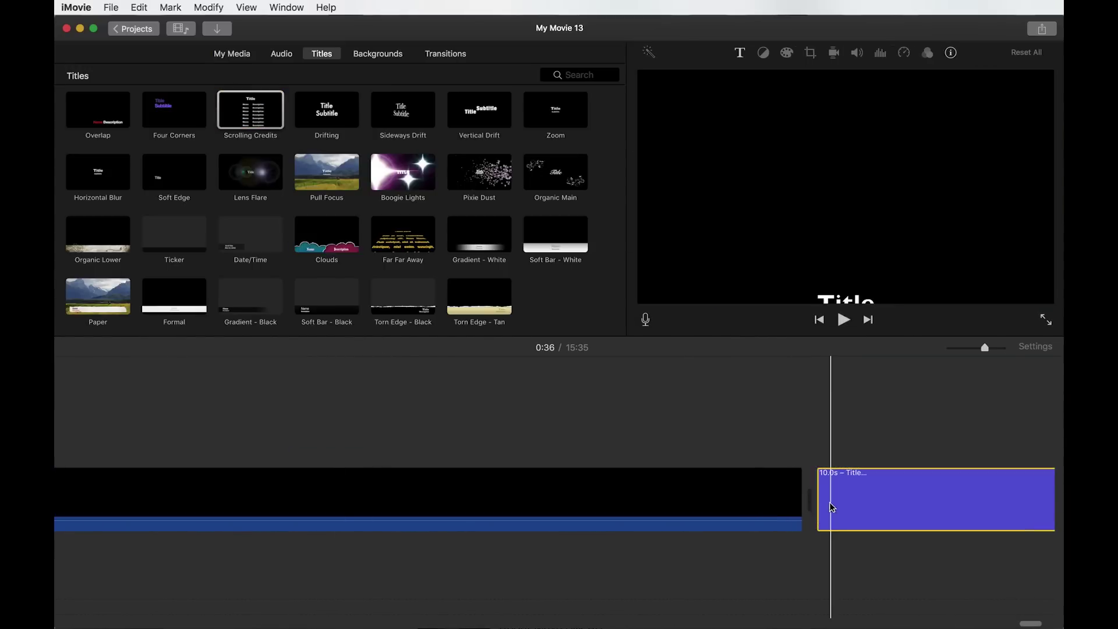
pyautogui.click(912, 500)
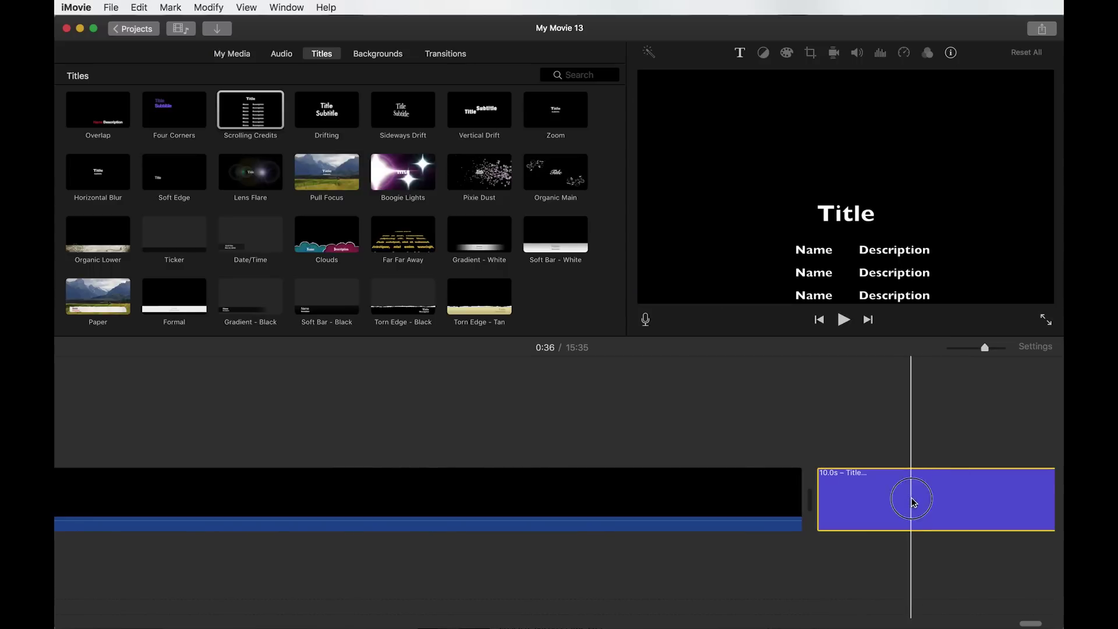
# Step: Change the credits heading to CREDITS, enter a name in row one, and clear row two's Description
pyautogui.click(878, 260)
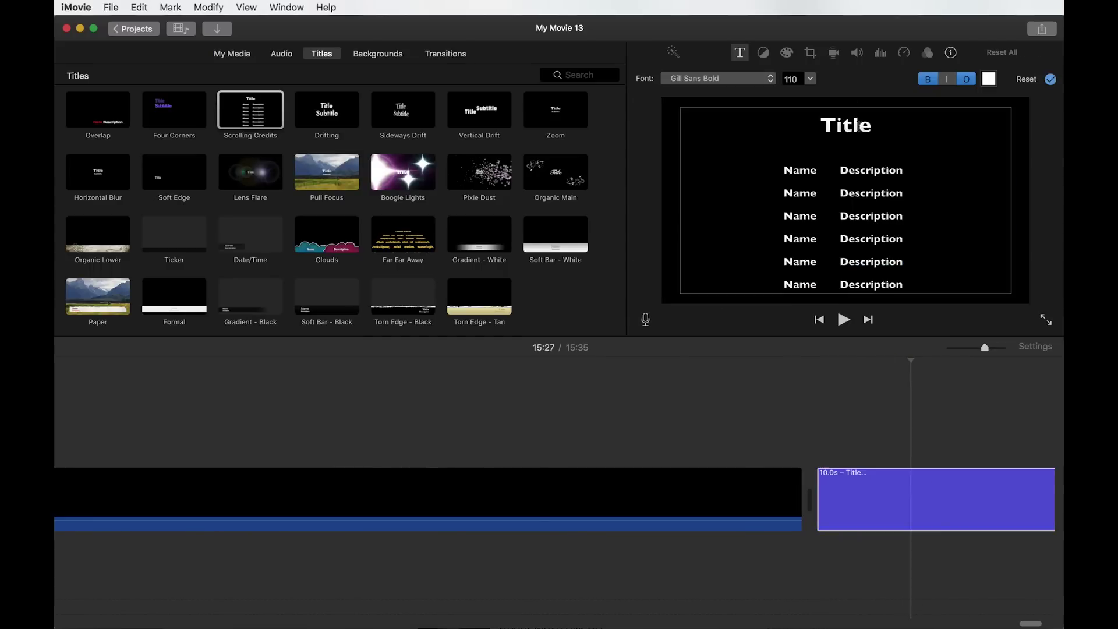
pyautogui.doubleClick(852, 114)
pyautogui.write('CREDITS')
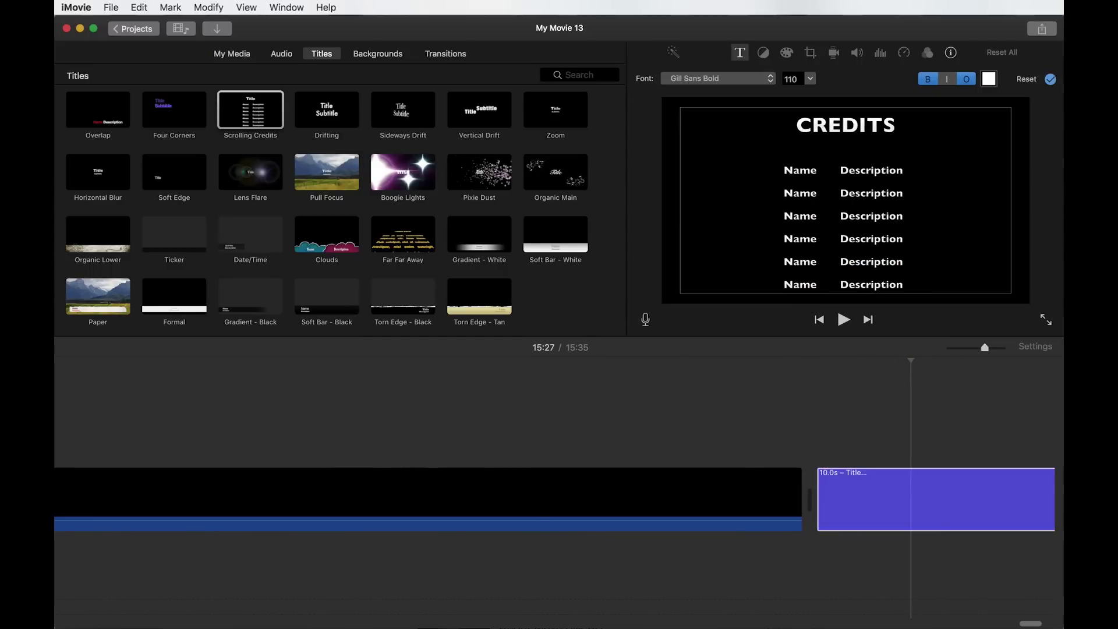
pyautogui.doubleClick(862, 170)
pyautogui.write('jessica')
pyautogui.doubleClick(867, 193)
pyautogui.press('BackSpace')
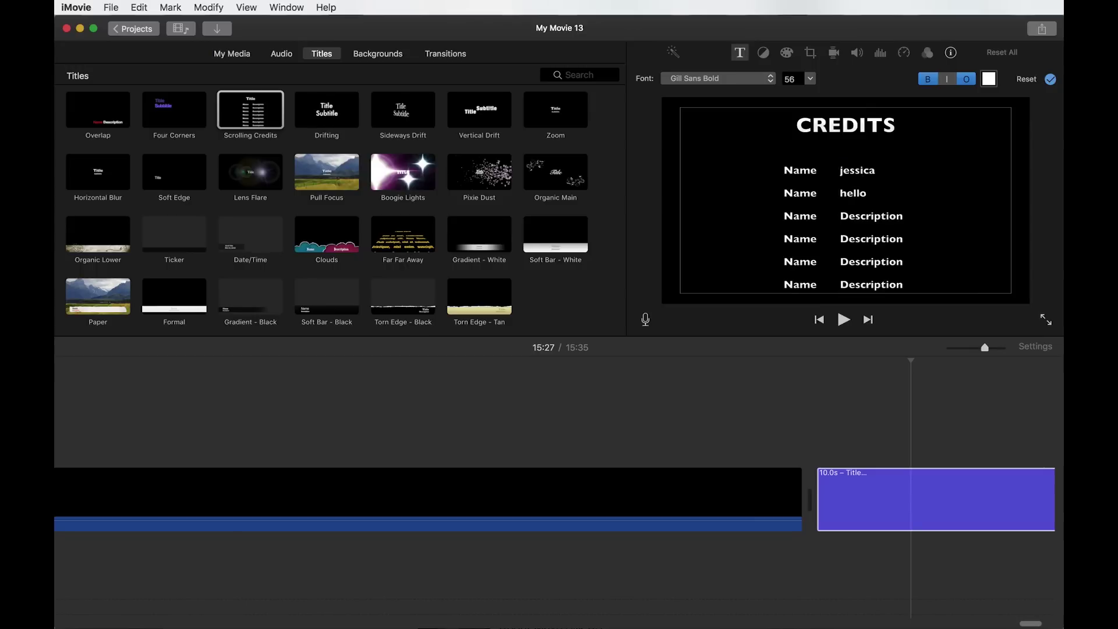
pyautogui.click(778, 382)
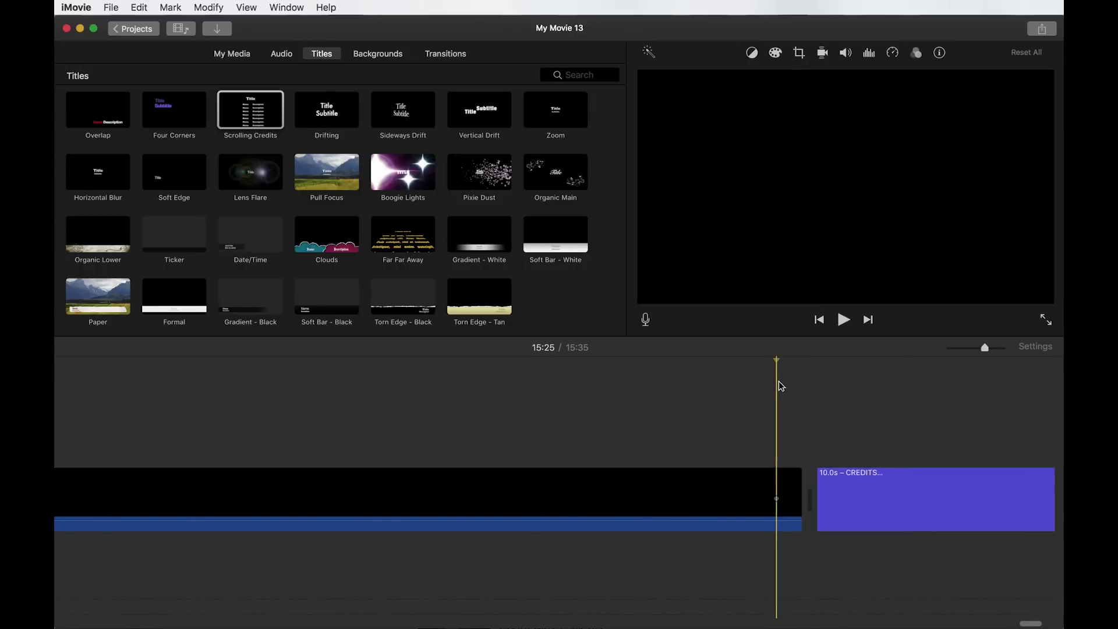
# Step: Play the credits, then delete the CREDITS title clip from the timeline
pyautogui.press('space')
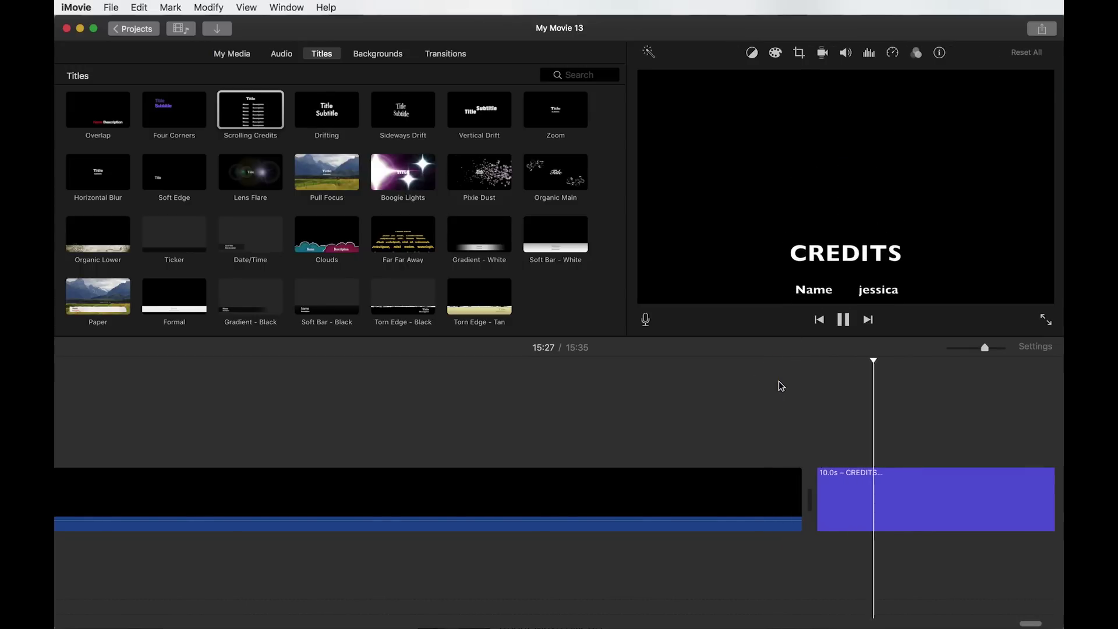
pyautogui.press('space')
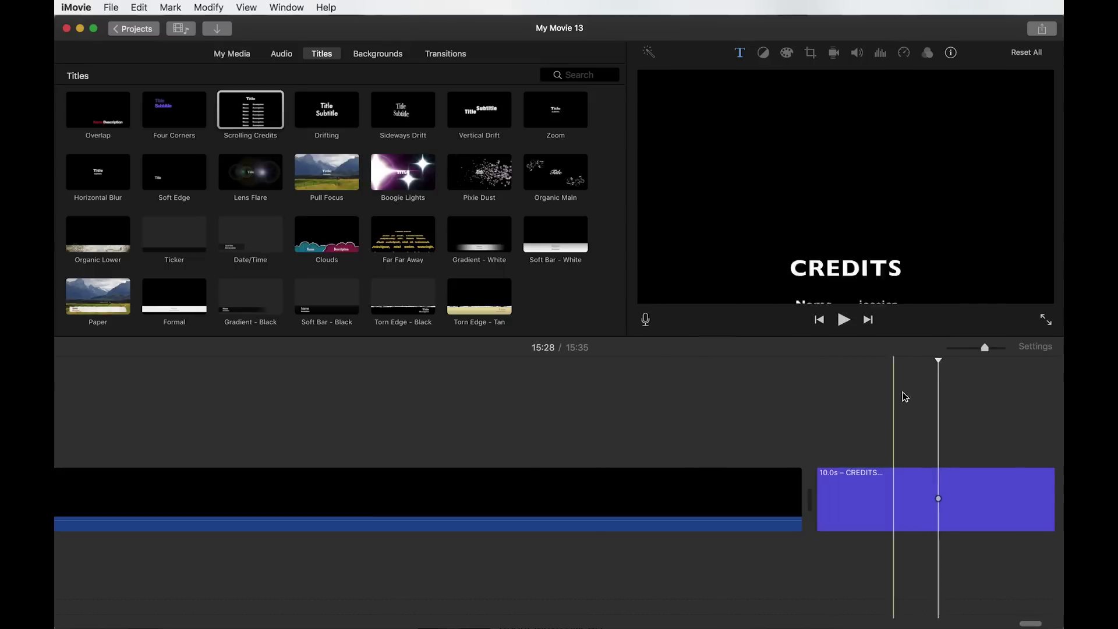
pyautogui.click(868, 494)
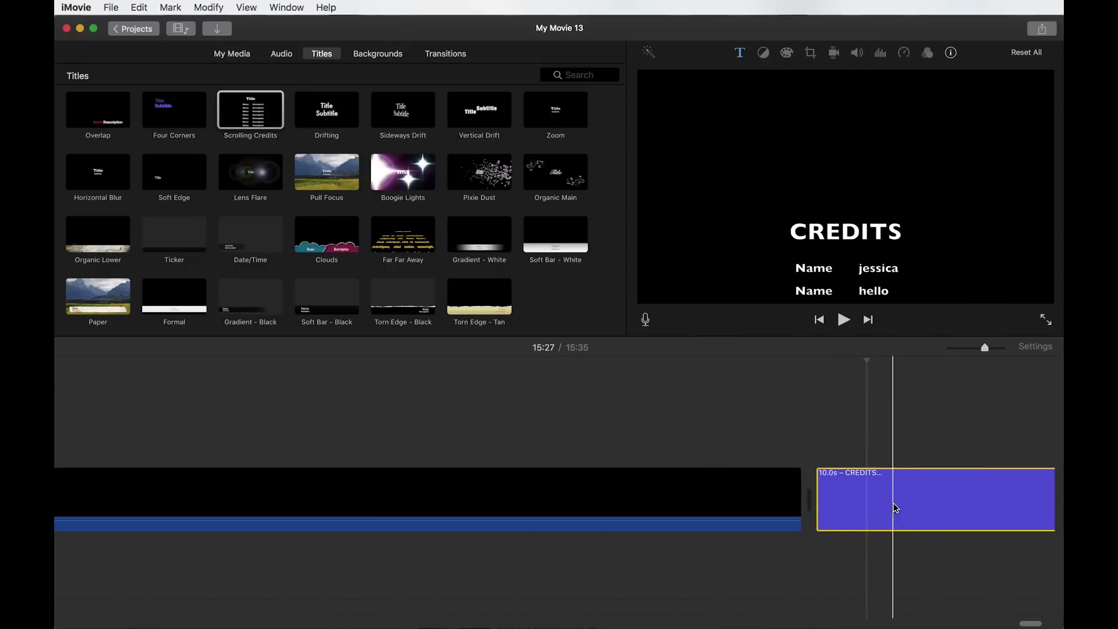
pyautogui.press('Delete')
pyautogui.hscroll(-10, 896, 508)
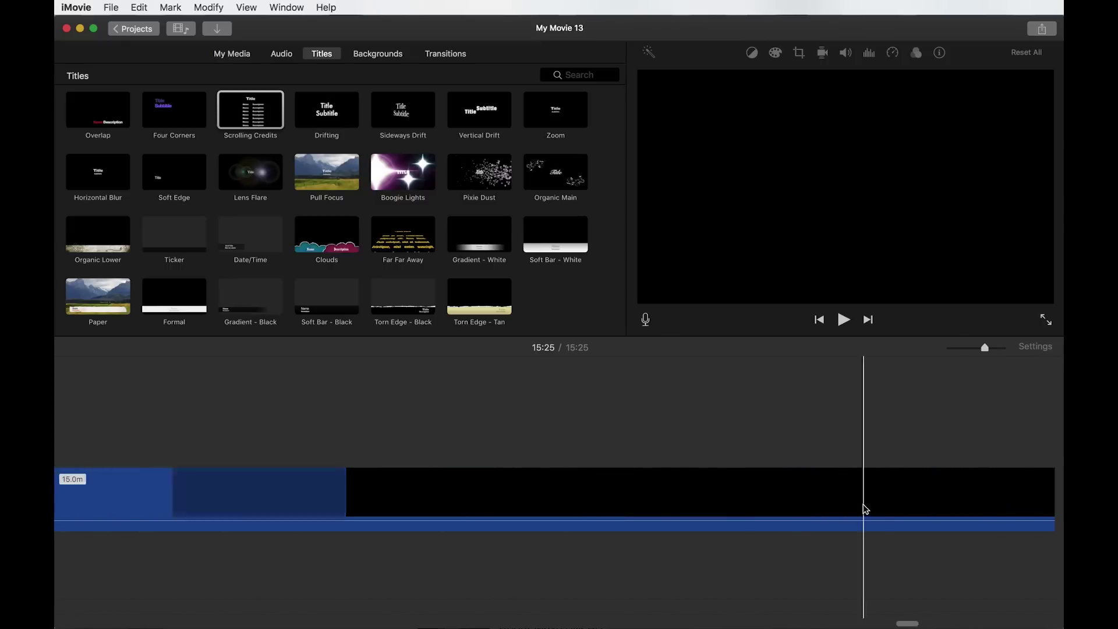
# Step: Rezoom the timeline, scroll back to the start, and switch the browser to My Media
pyautogui.moveTo(985, 347); pyautogui.dragTo(960, 352)
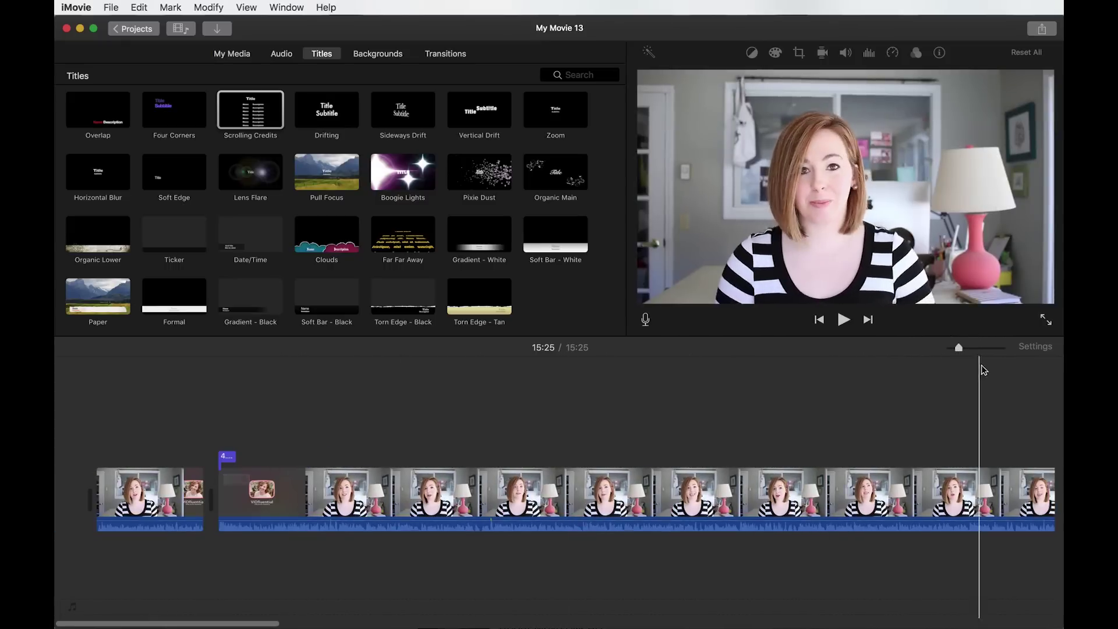
pyautogui.hscroll(5, 792, 478)
pyautogui.hscroll(15, 791, 478)
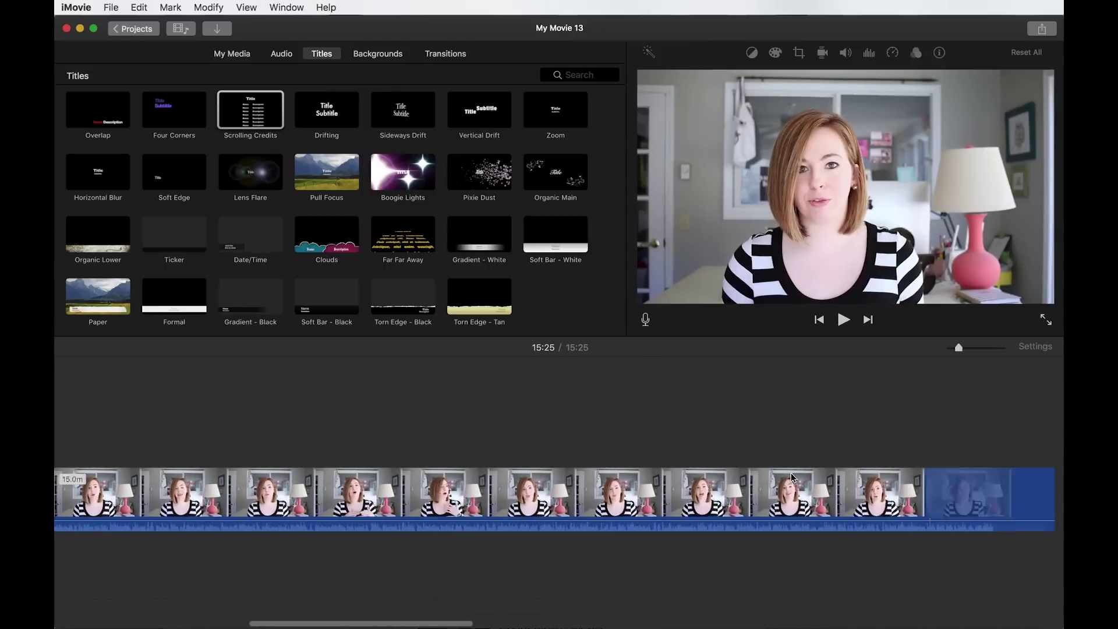
pyautogui.hscroll(-20, 791, 474)
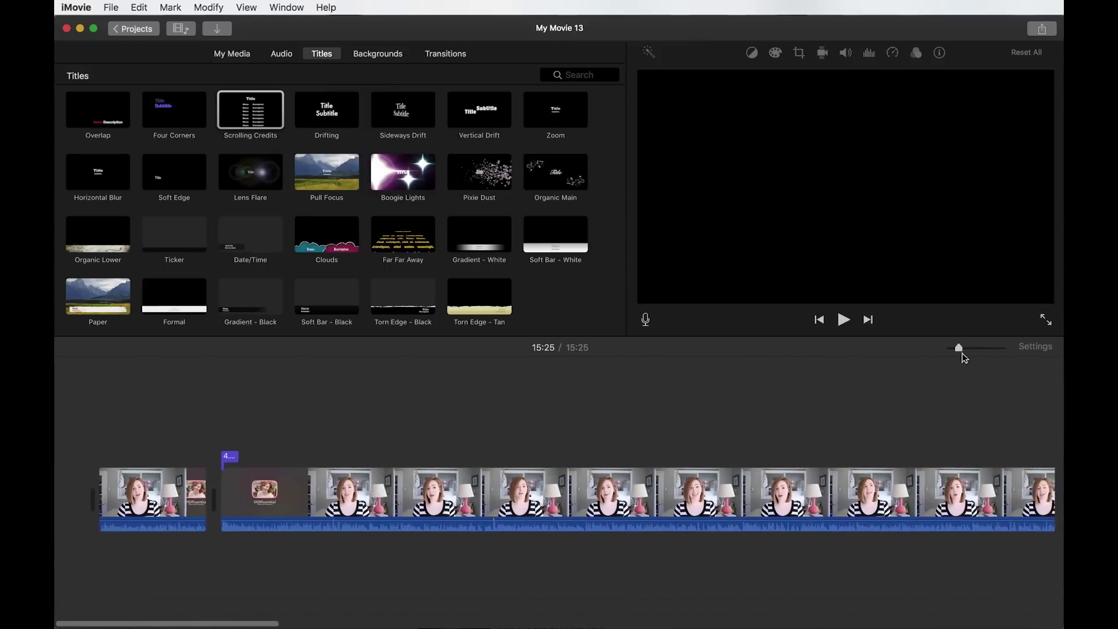
pyautogui.moveTo(960, 350); pyautogui.dragTo(986, 349)
pyautogui.hscroll(10, 789, 462)
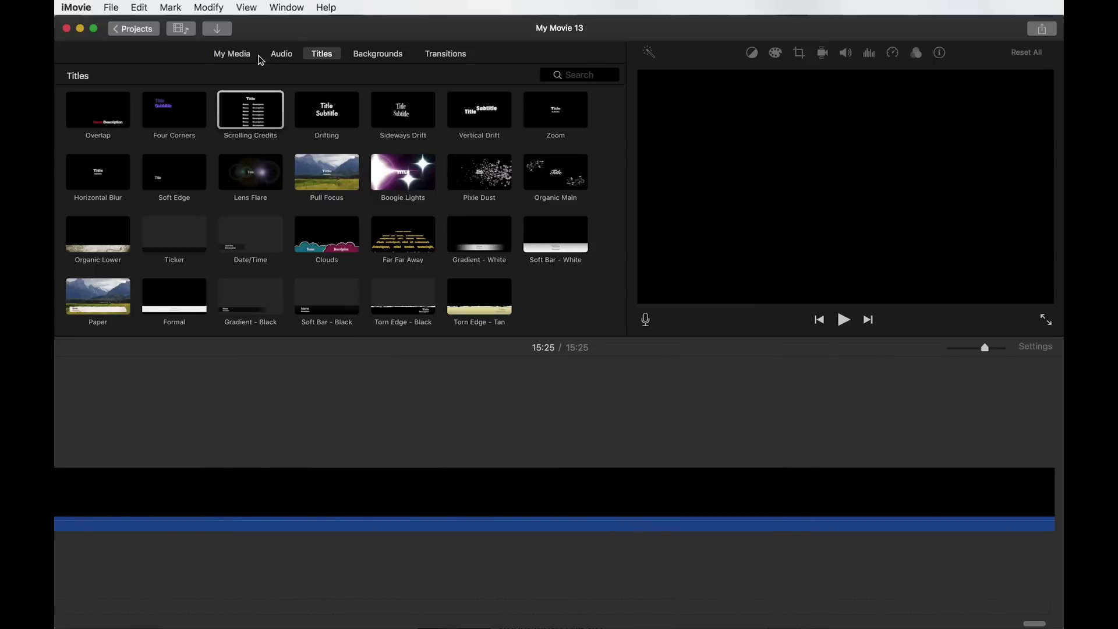
pyautogui.click(236, 55)
pyautogui.hscroll(-10, 395, 439)
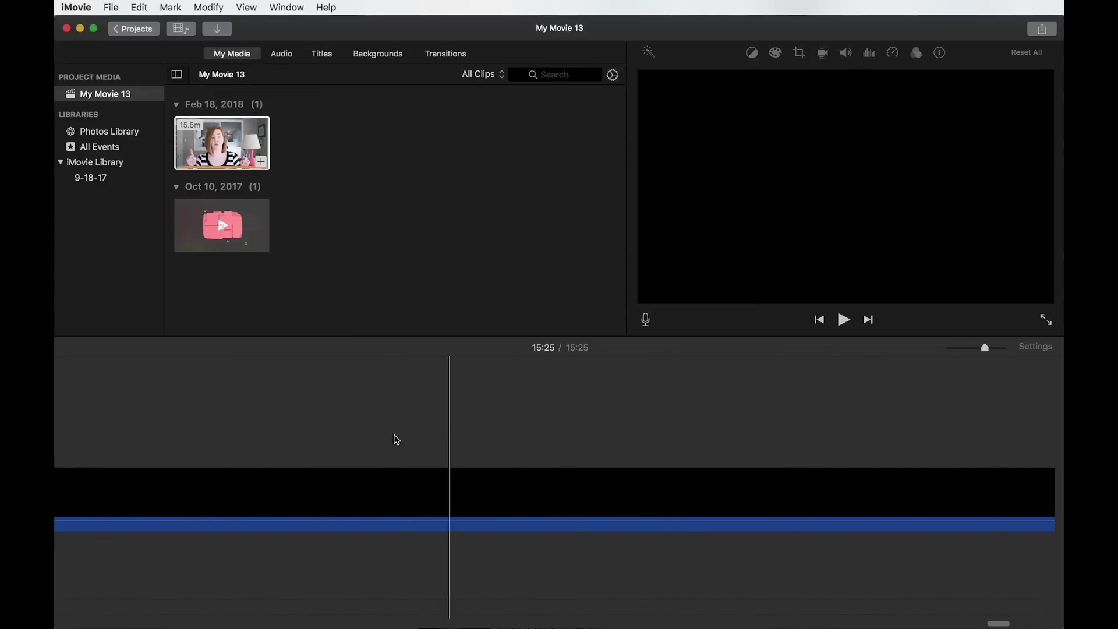
pyautogui.hscroll(-5, 399, 439)
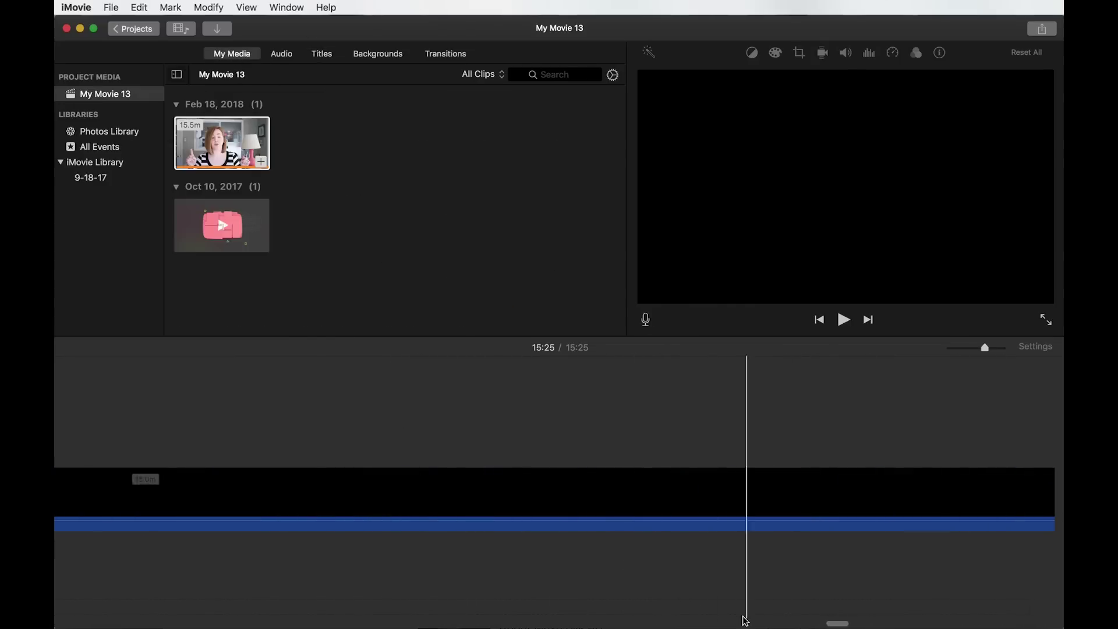
pyautogui.moveTo(838, 623); pyautogui.dragTo(92, 623)
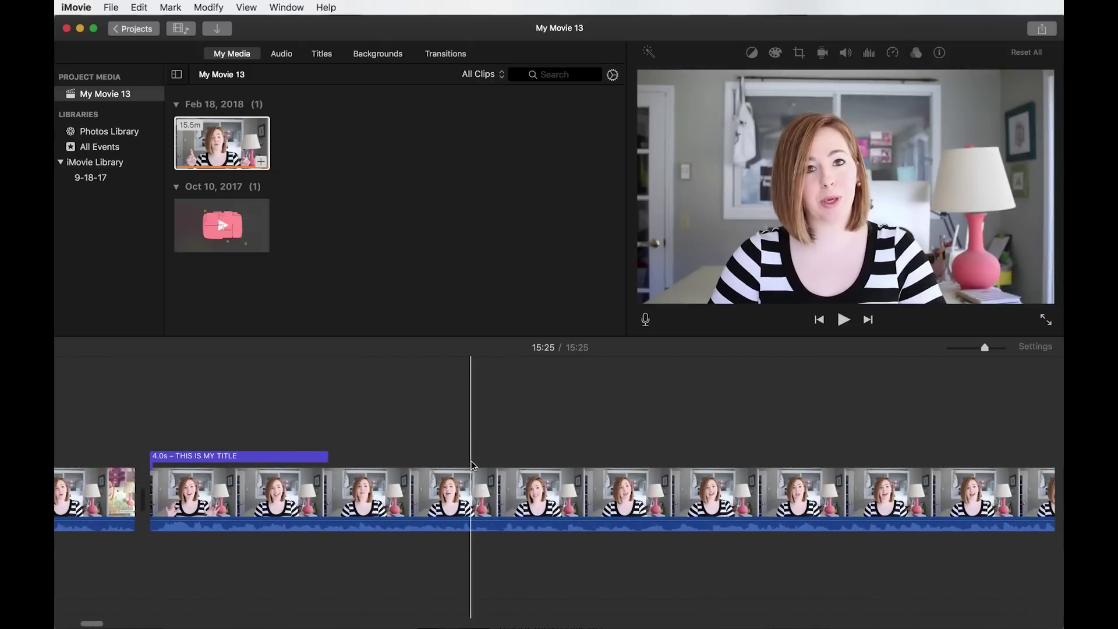
# Step: Show the Sound Effects library in Audio, keeping GarageBand as the source
pyautogui.click(280, 54)
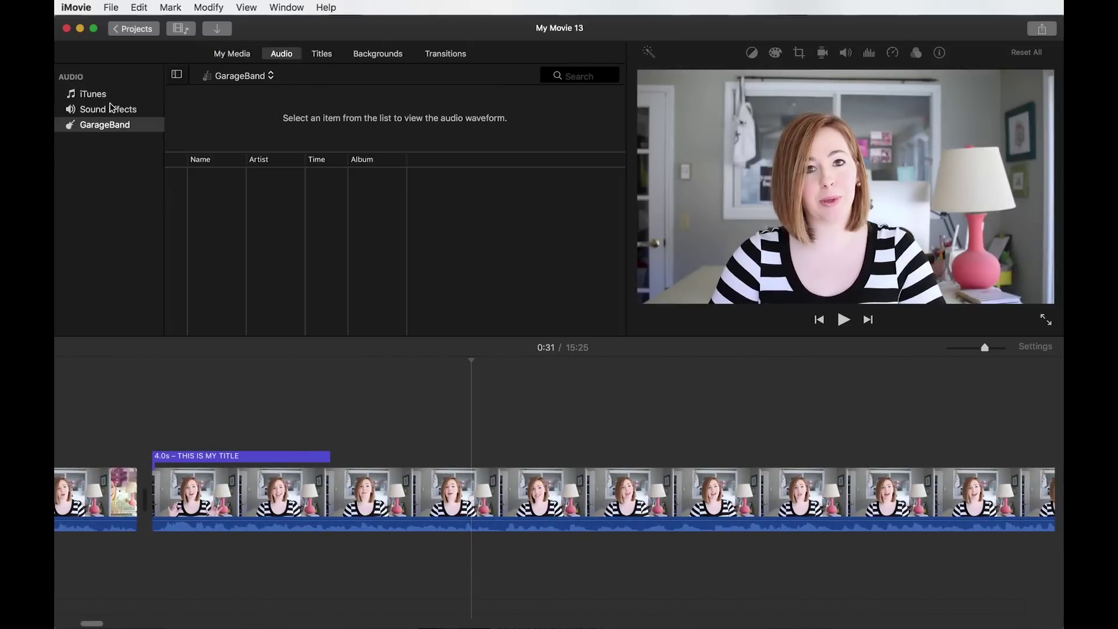
pyautogui.click(246, 78)
pyautogui.click(232, 80)
pyautogui.click(105, 110)
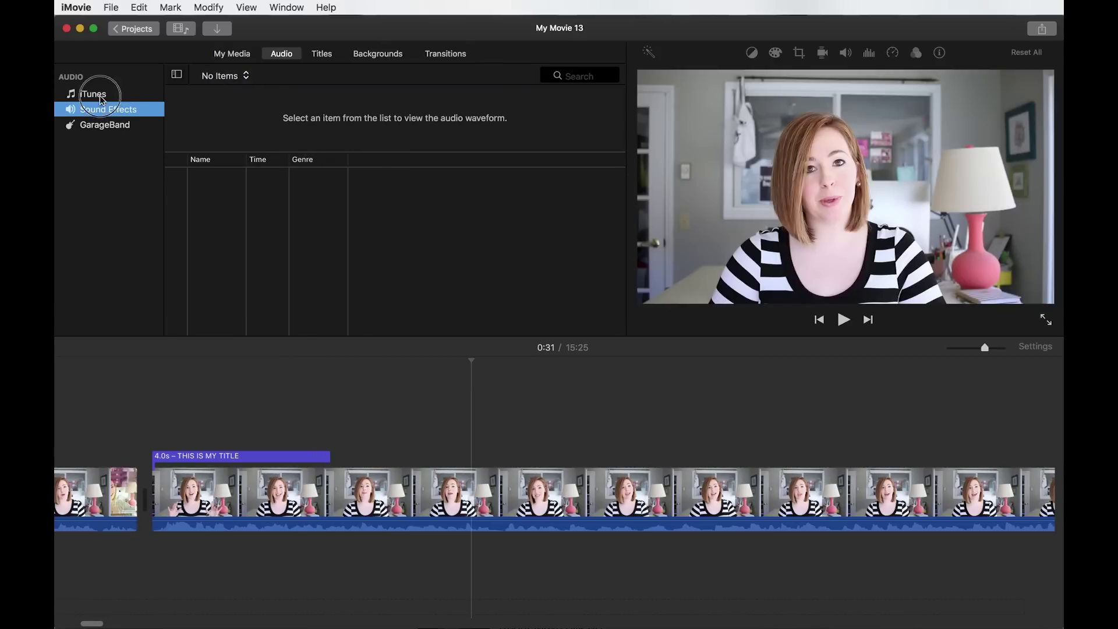
pyautogui.click(101, 98)
pyautogui.click(112, 113)
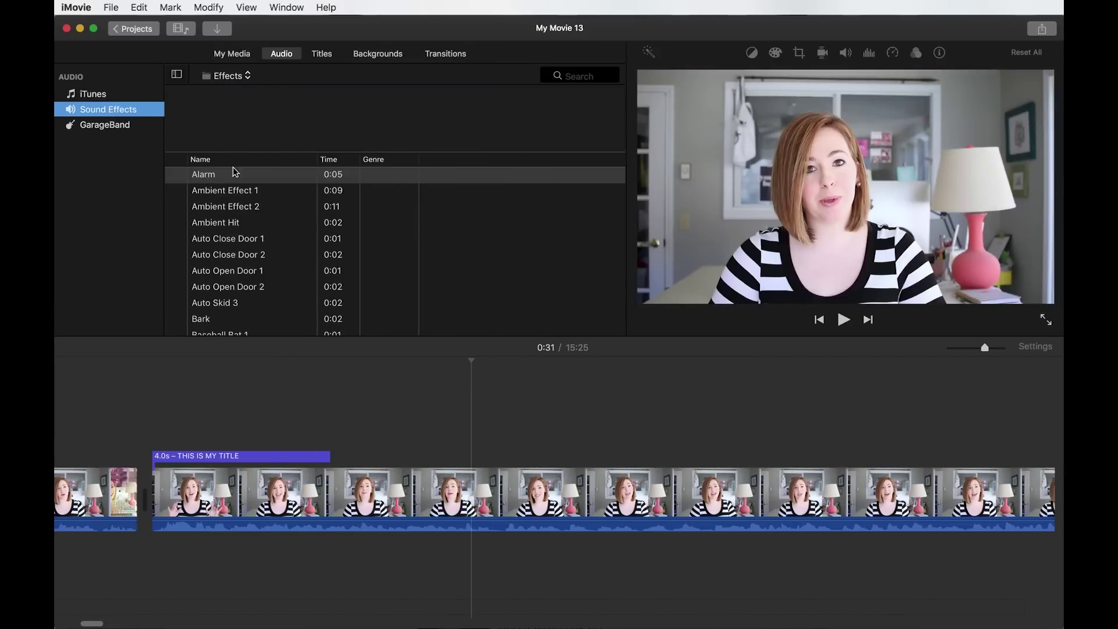
# Step: Add the Alarm sound effect under the video, play it, and delete it again
pyautogui.moveTo(205, 182); pyautogui.dragTo(482, 444)
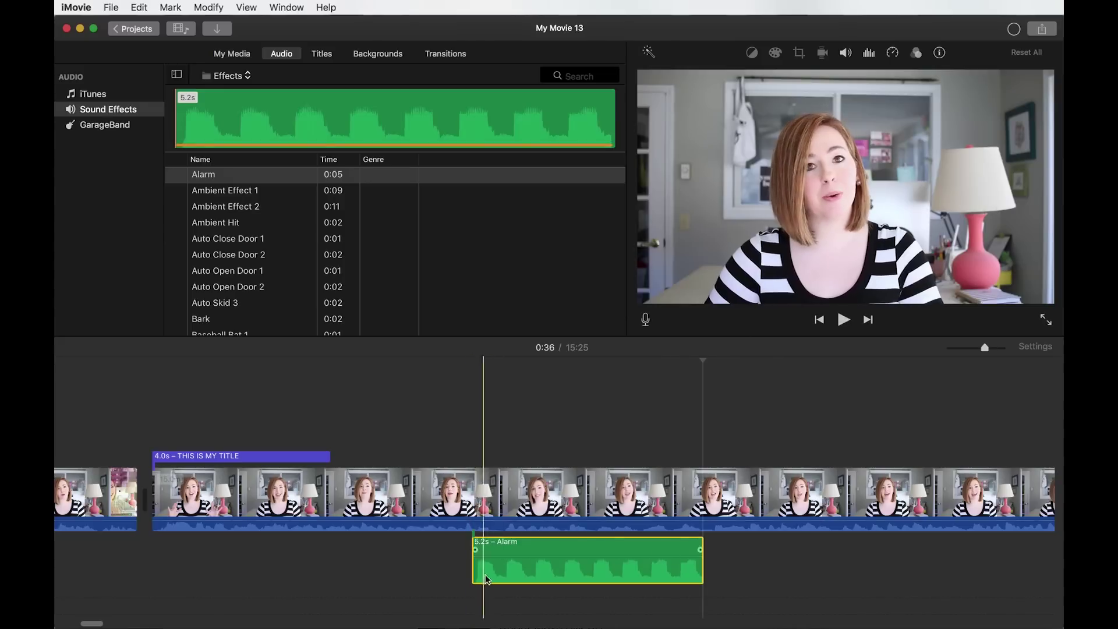
pyautogui.click(470, 473)
pyautogui.press('space')
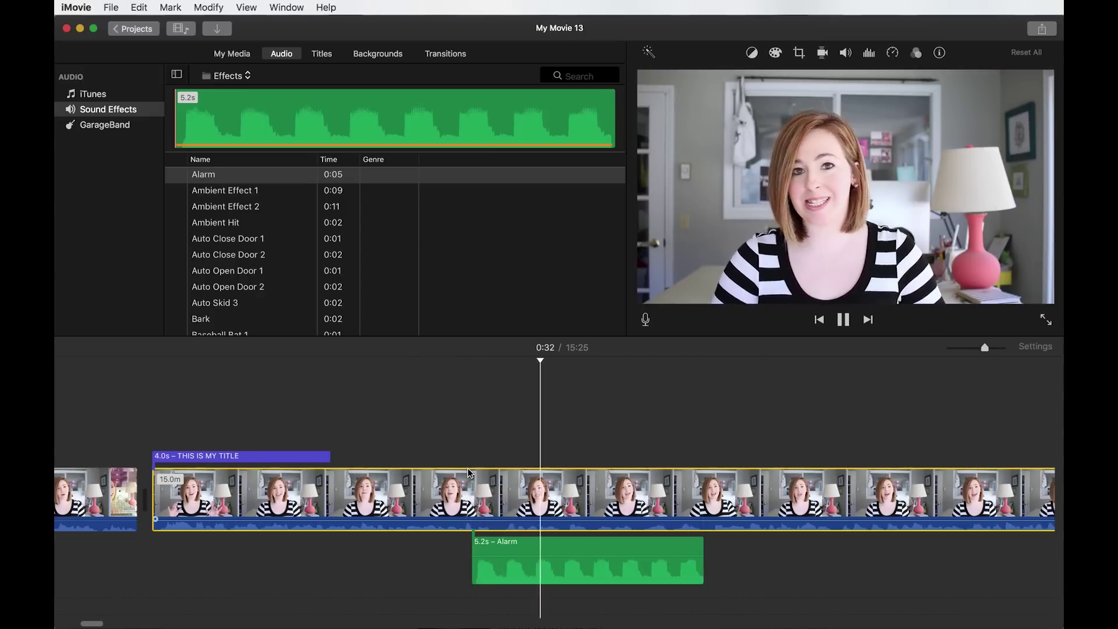
pyautogui.press('space')
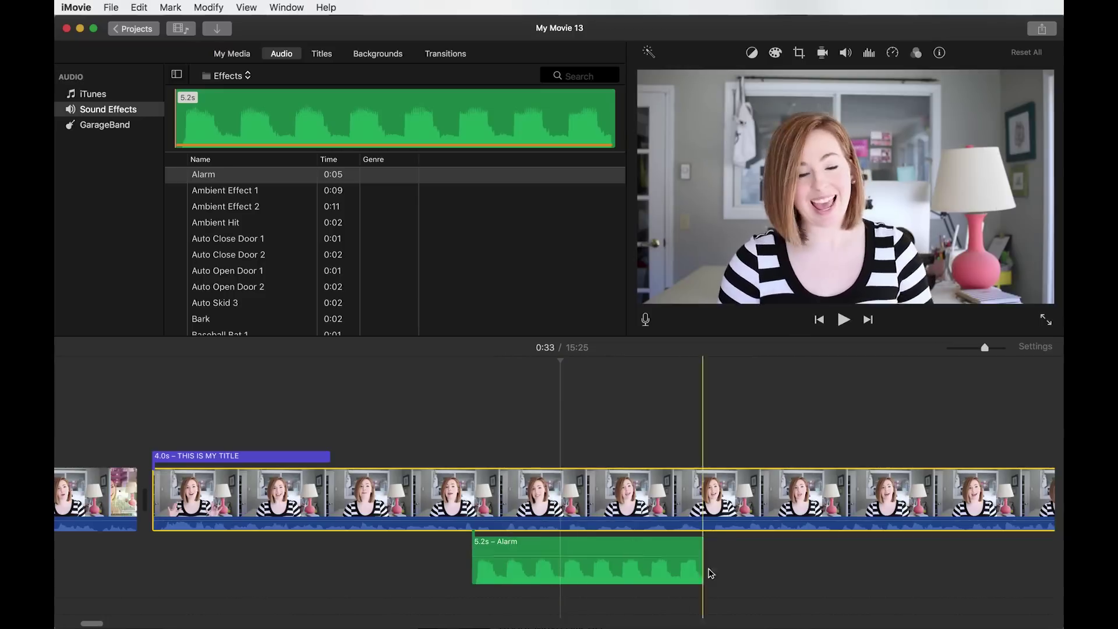
pyautogui.click(663, 549)
pyautogui.press('Delete')
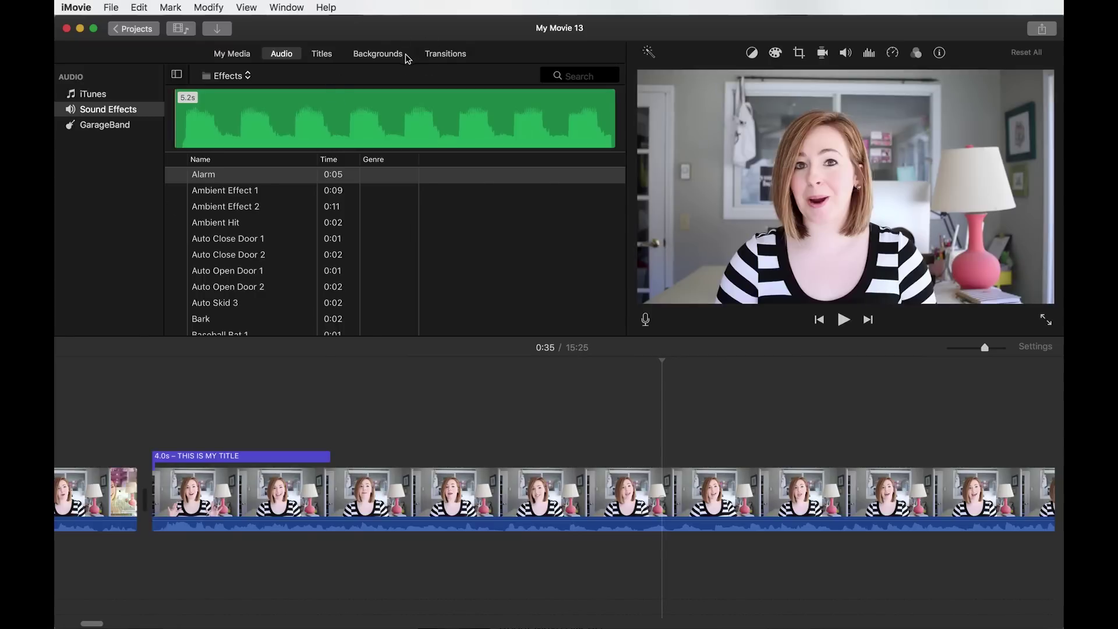
pyautogui.click(385, 53)
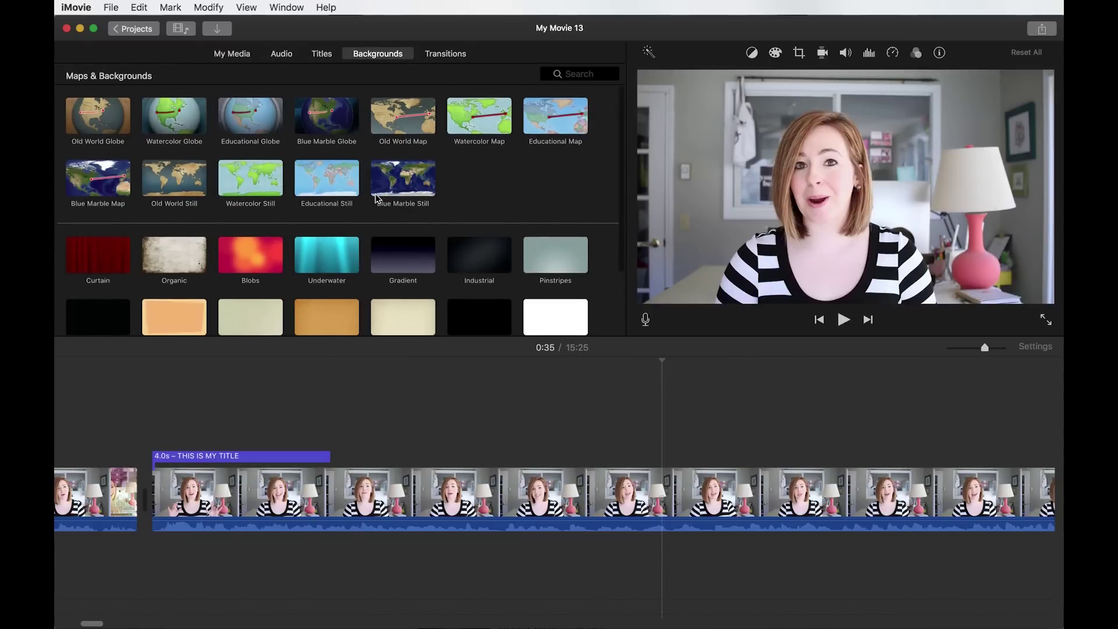
# Step: Place the Paper background at the movie's start and add a Horizontal Blur title over it
pyautogui.scroll(-3, 412, 277)
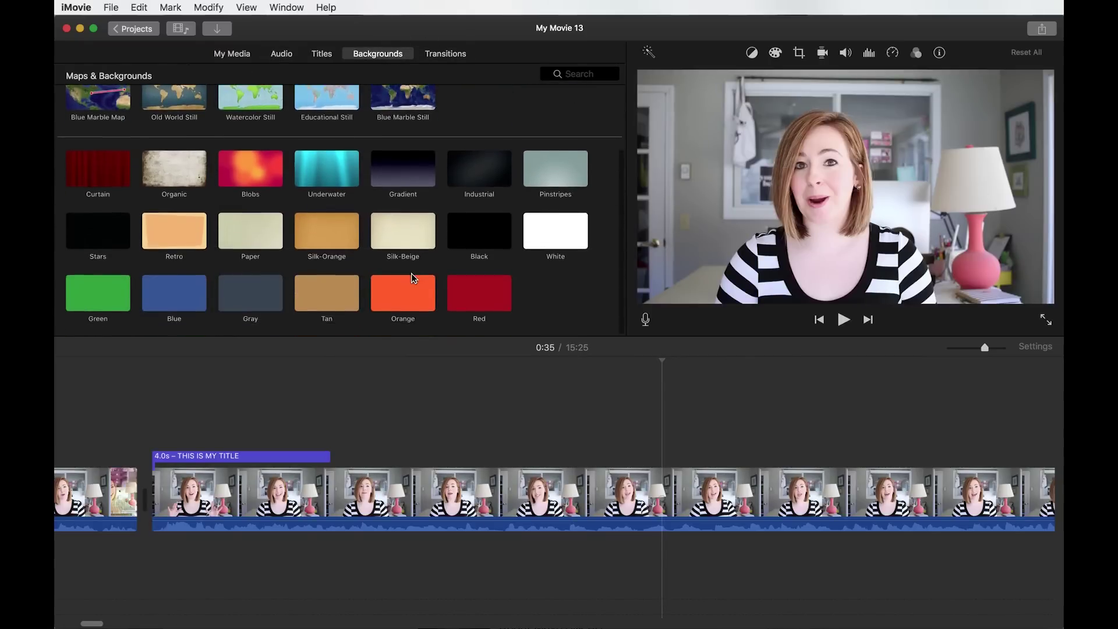
pyautogui.hscroll(-5, 456, 431)
pyautogui.hscroll(-5, 454, 431)
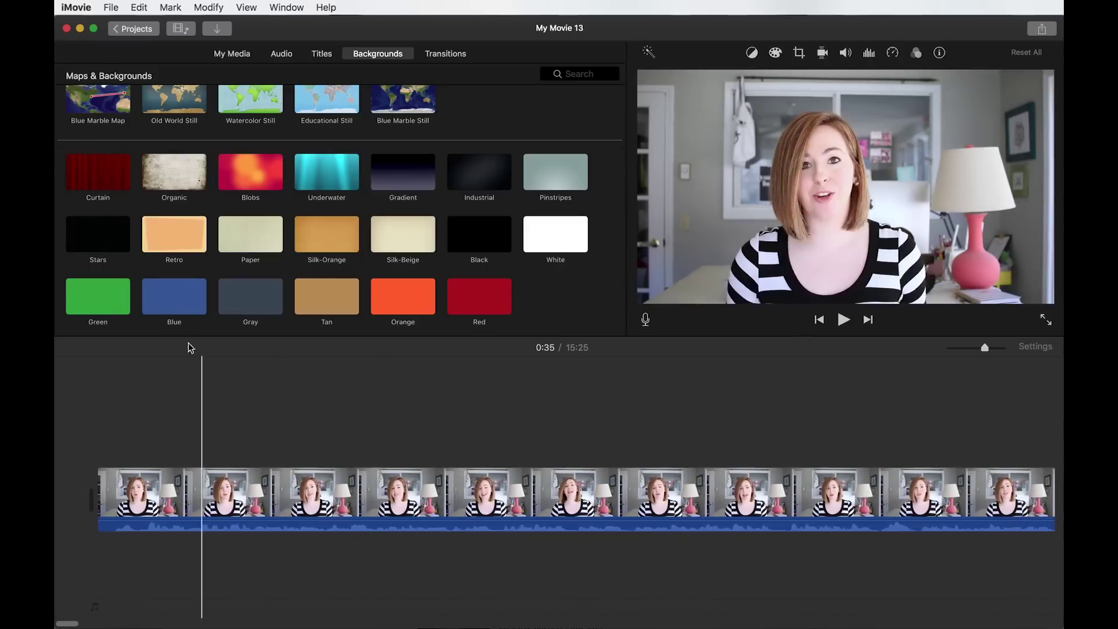
pyautogui.moveTo(236, 235); pyautogui.dragTo(120, 507)
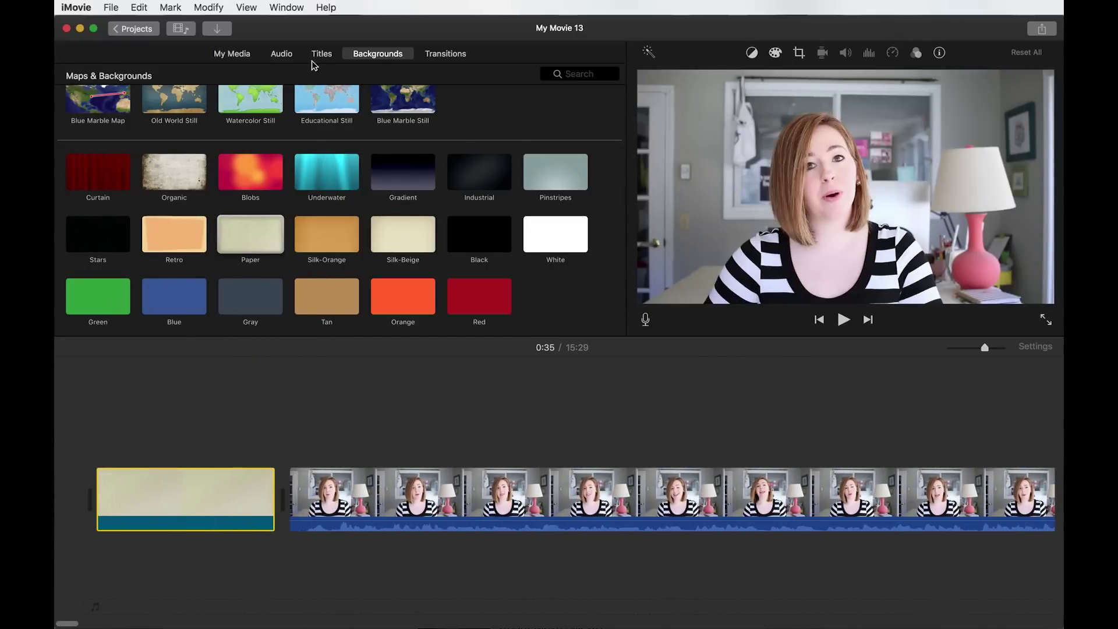
pyautogui.click(322, 54)
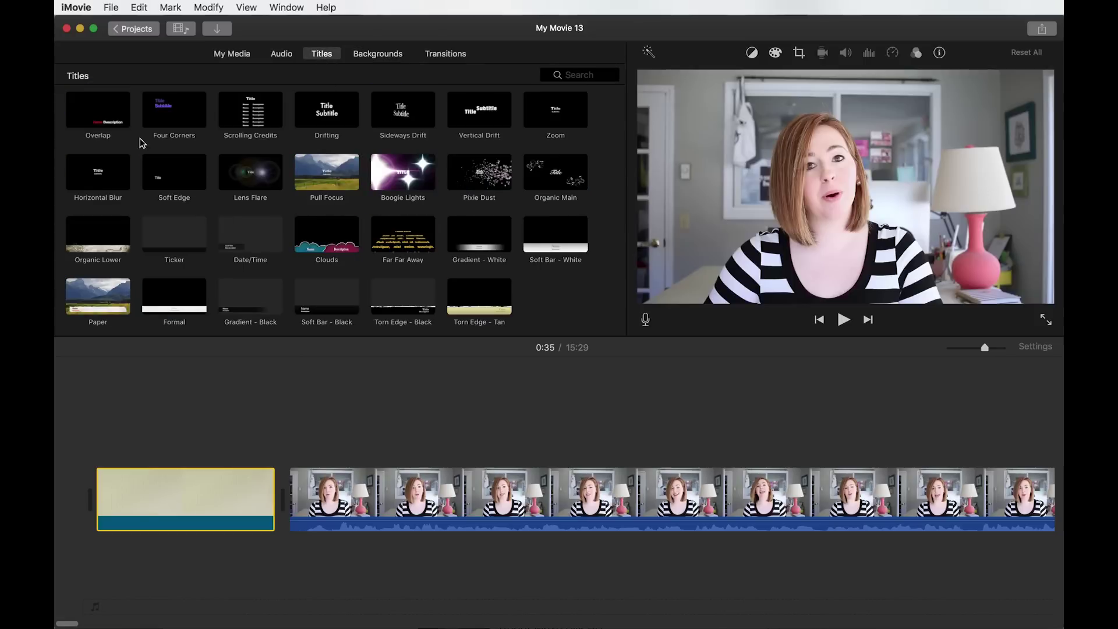
pyautogui.moveTo(93, 173); pyautogui.dragTo(98, 463)
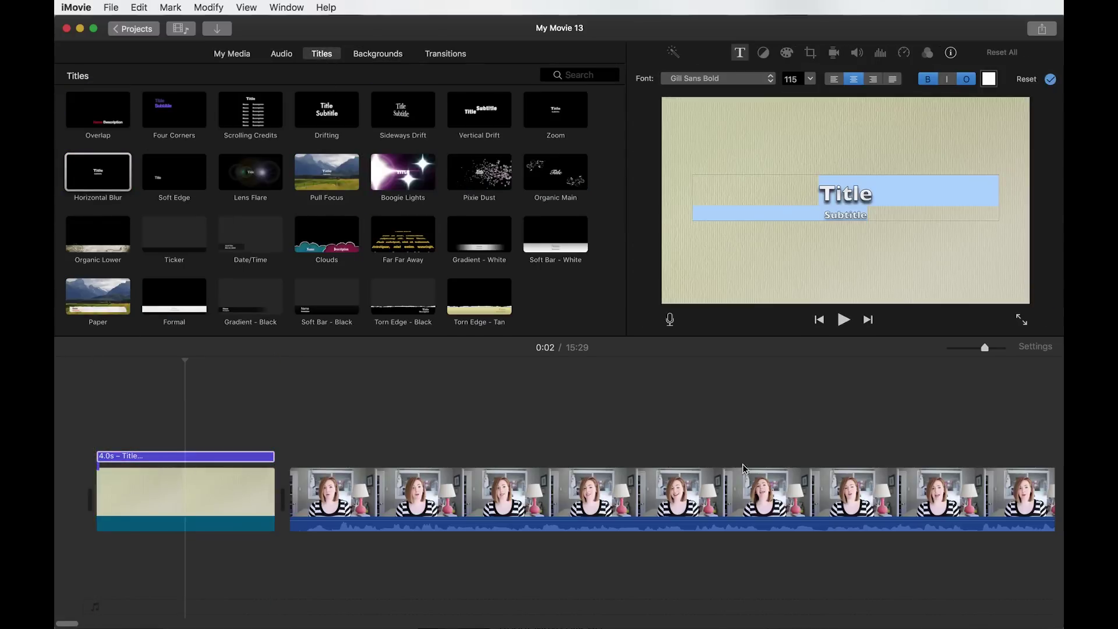
# Step: Preview the 4-second Horizontal Blur title, replaying it from earlier, then stop playback
pyautogui.press('space')
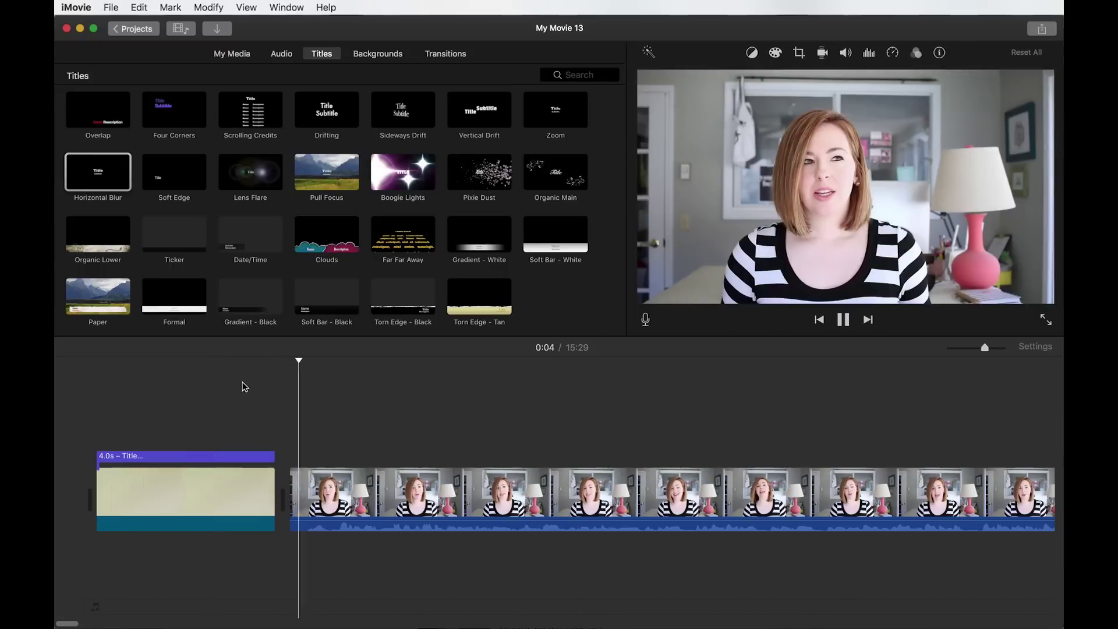
pyautogui.click(250, 395)
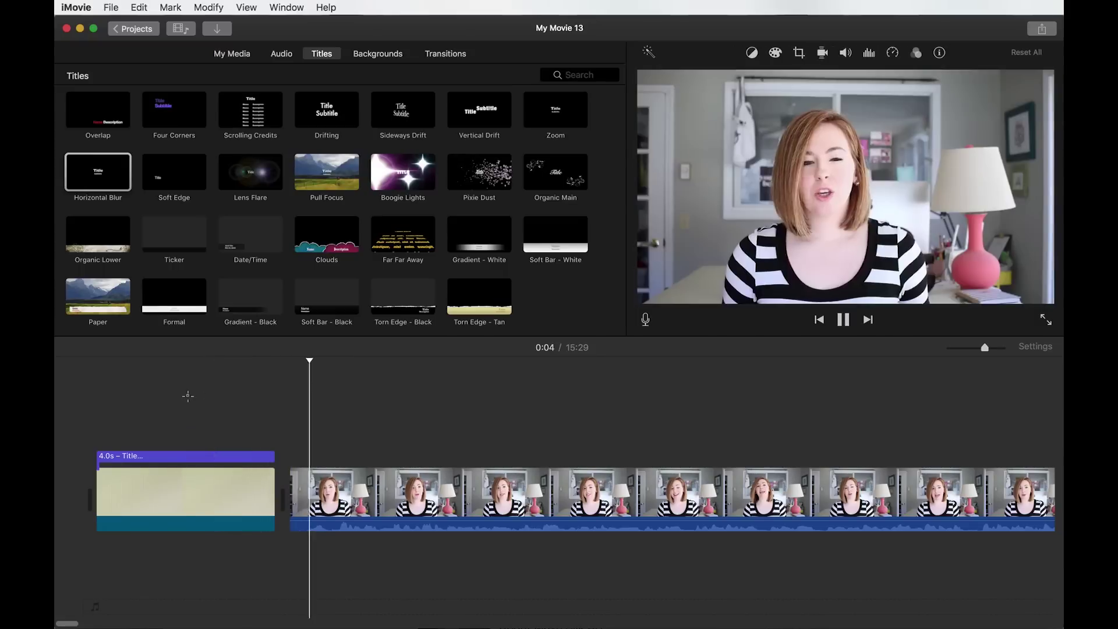
pyautogui.click(187, 397)
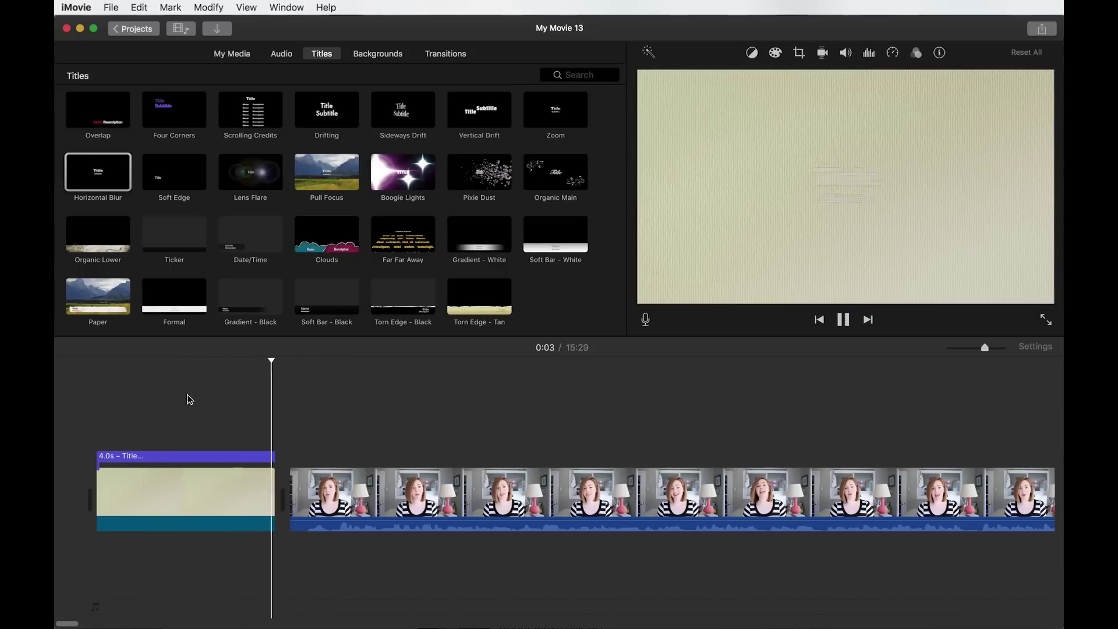
pyautogui.press('space')
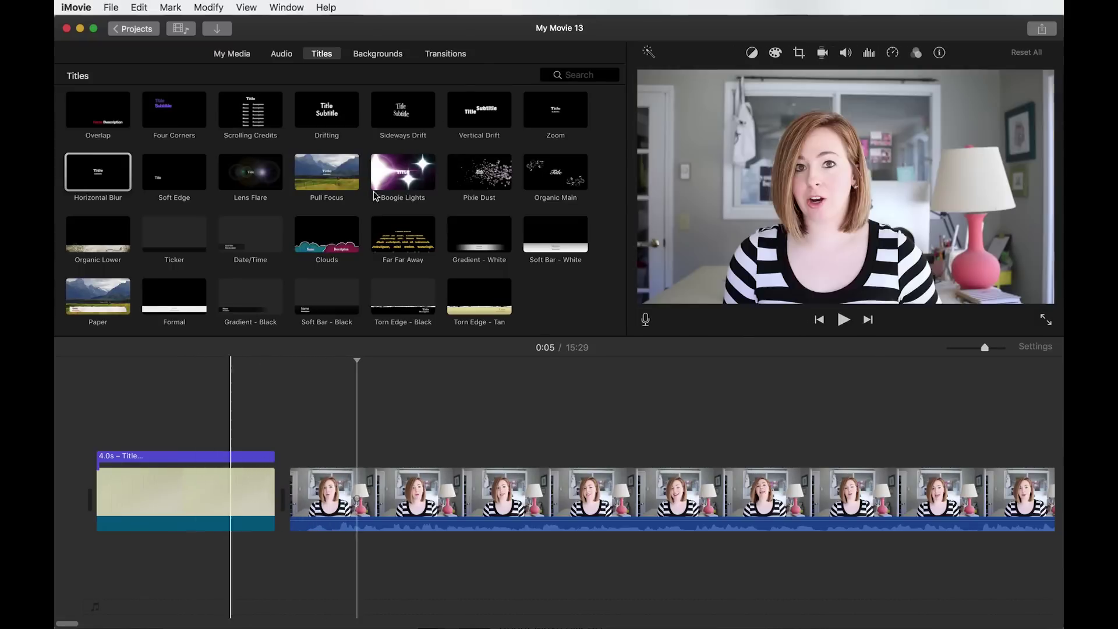
# Step: Add a Fade to White transition between the title and the video, then play the intro through it
pyautogui.click(448, 54)
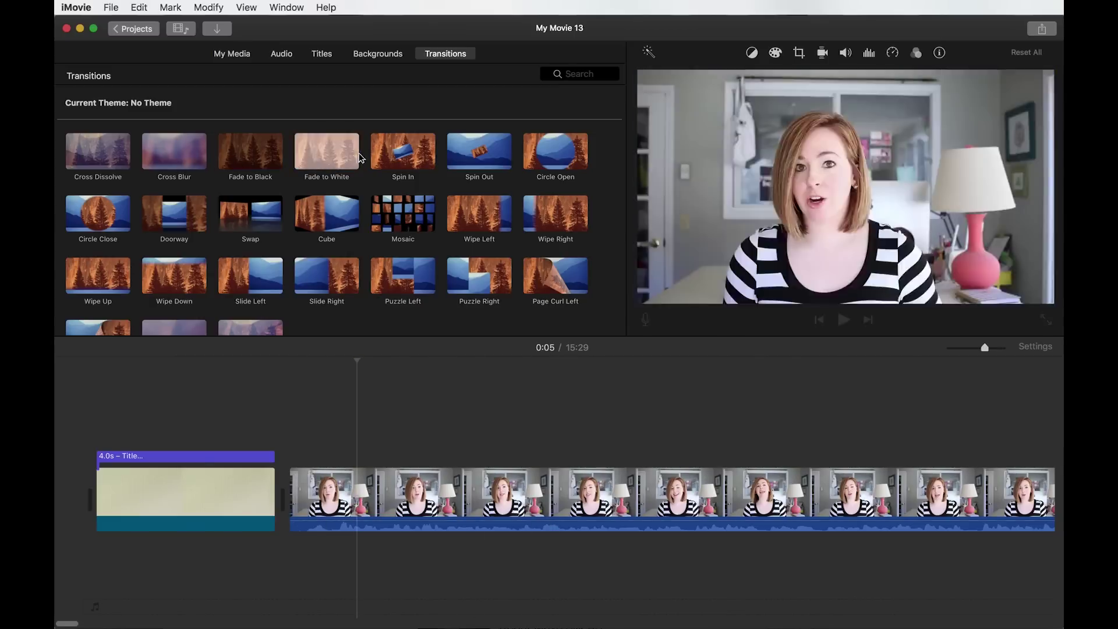
pyautogui.moveTo(327, 150); pyautogui.dragTo(240, 512)
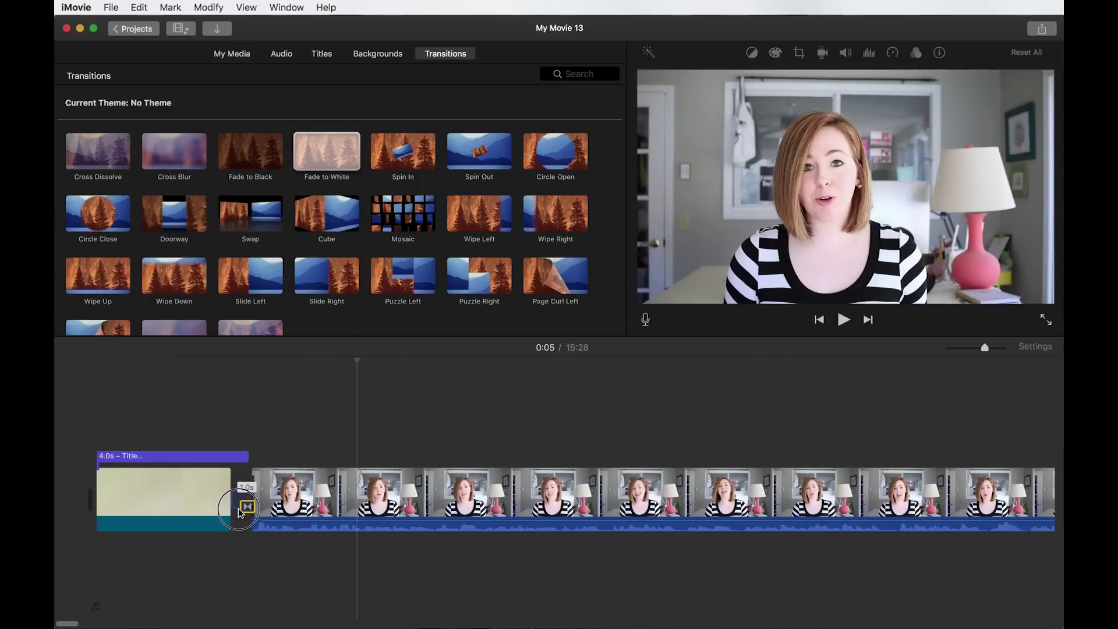
pyautogui.click(226, 392)
pyautogui.press('space')
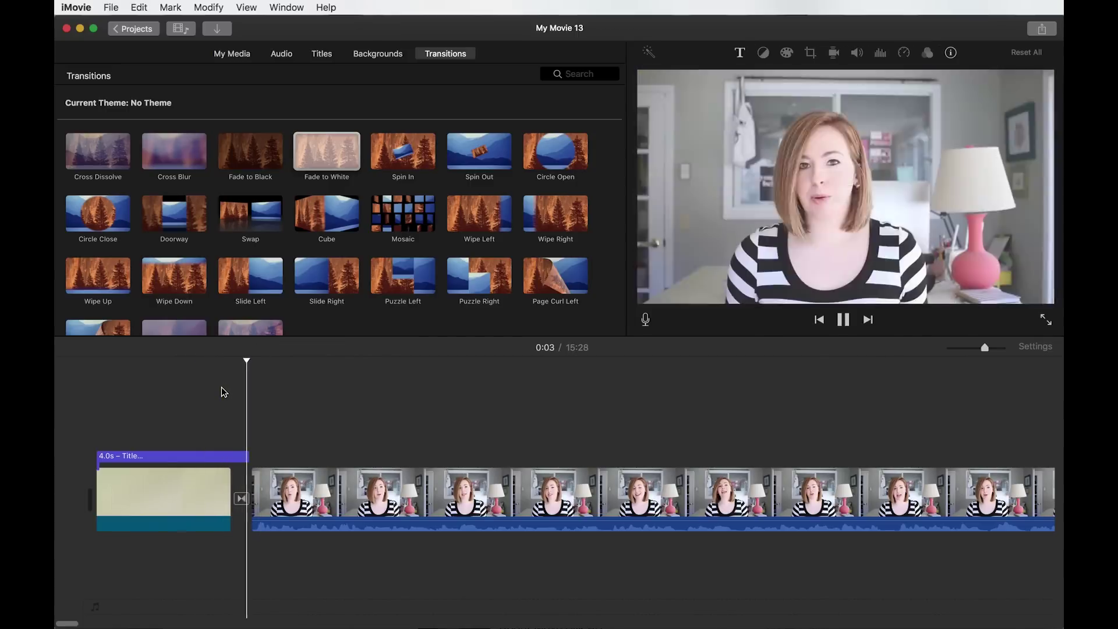
pyautogui.press('space')
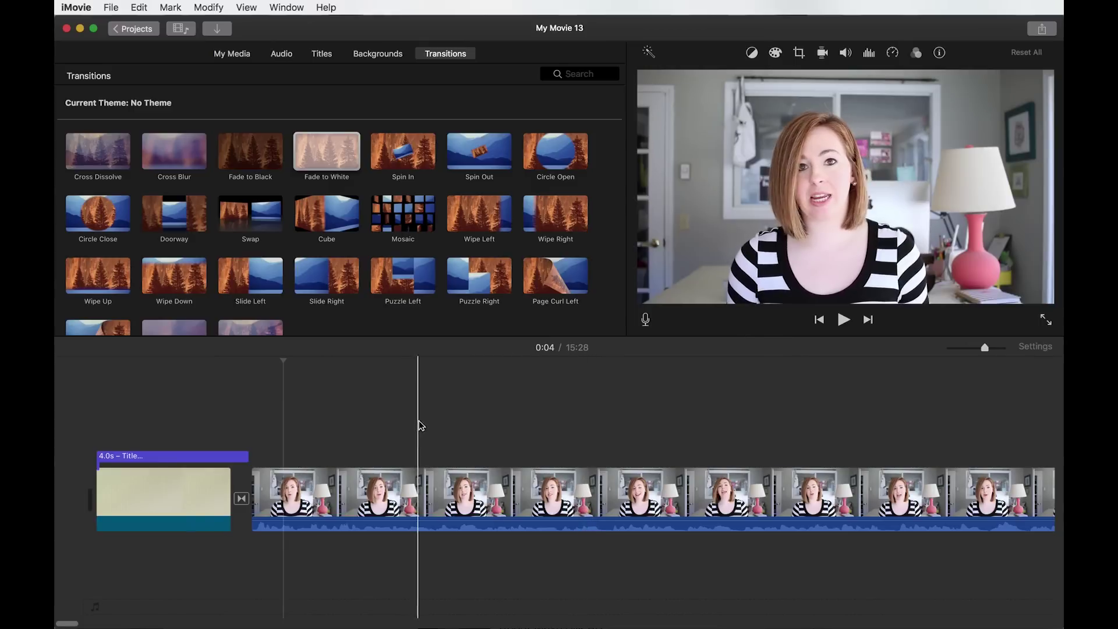
# Step: Record a short 1.9-second voiceover test under the video clip
pyautogui.click(479, 485)
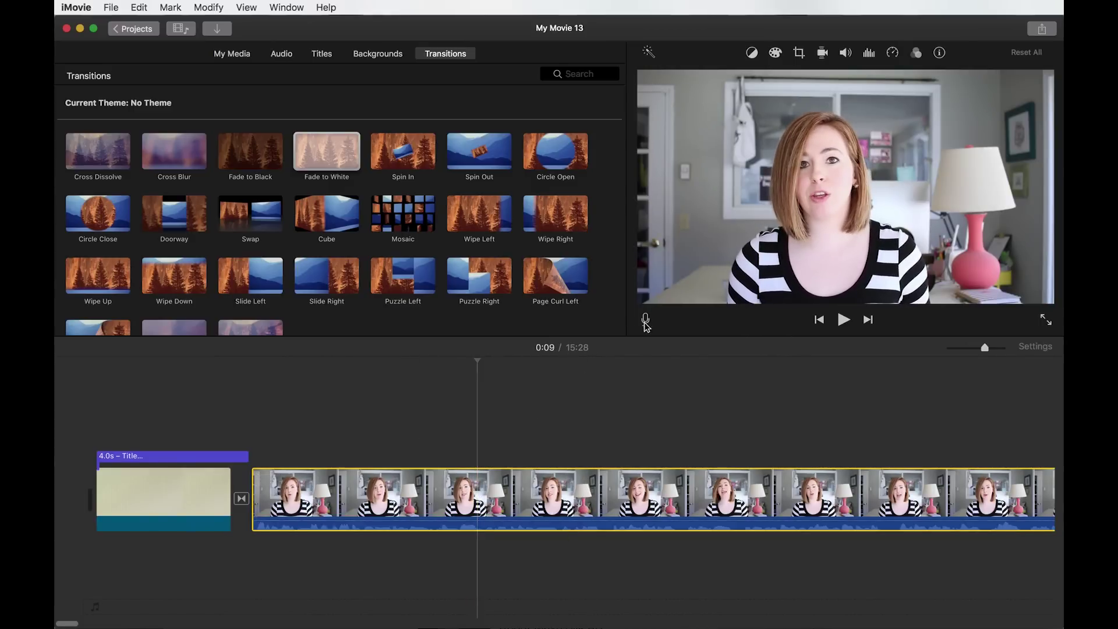
pyautogui.click(479, 444)
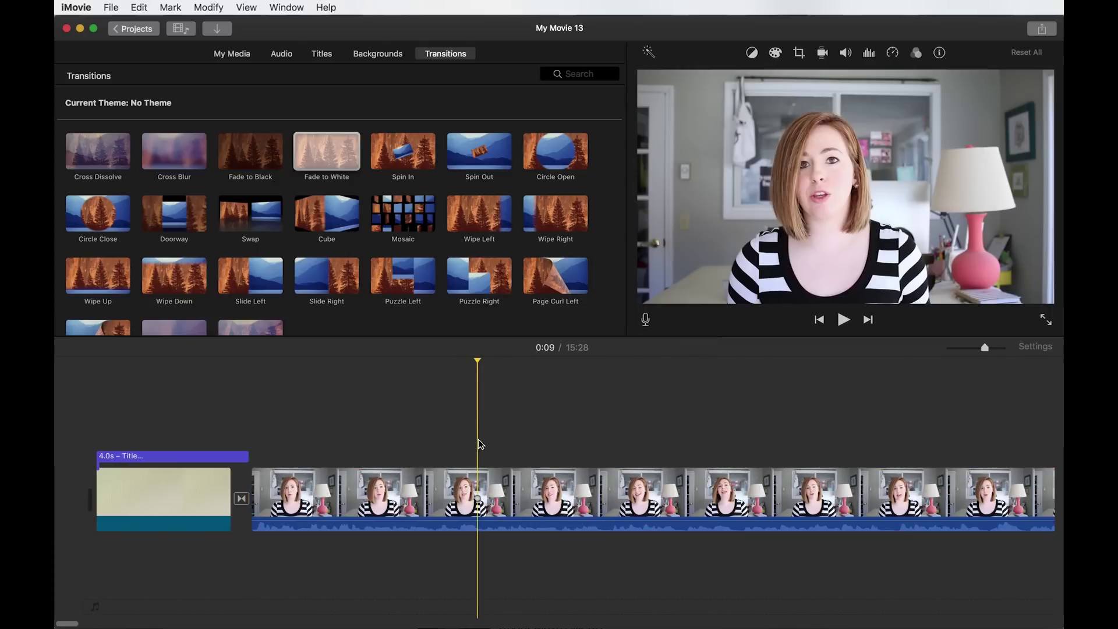
pyautogui.click(646, 320)
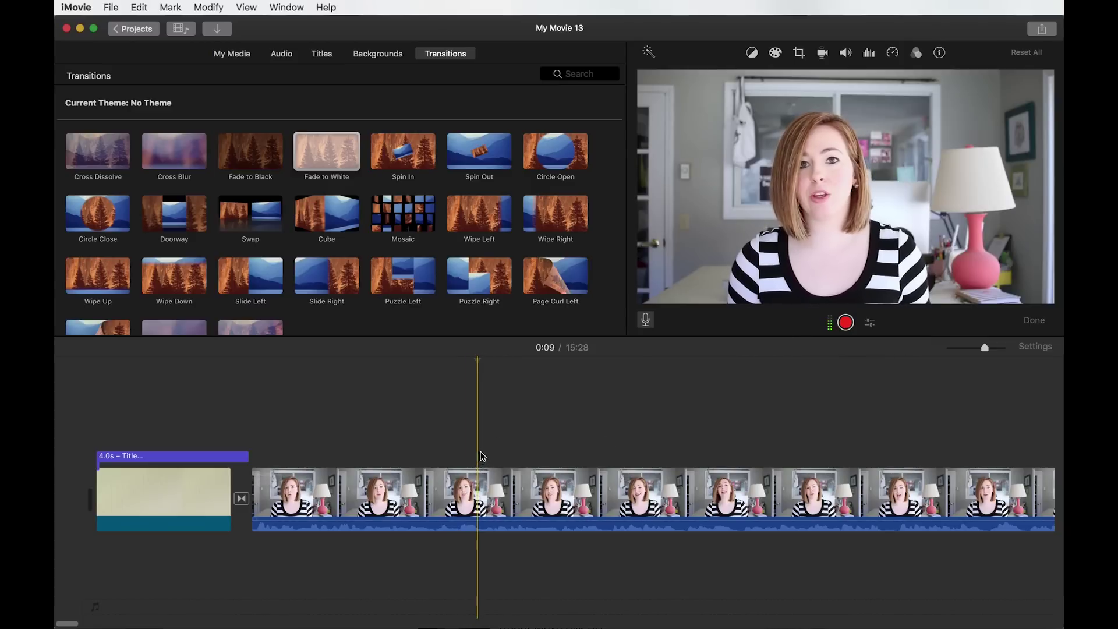
pyautogui.click(846, 322)
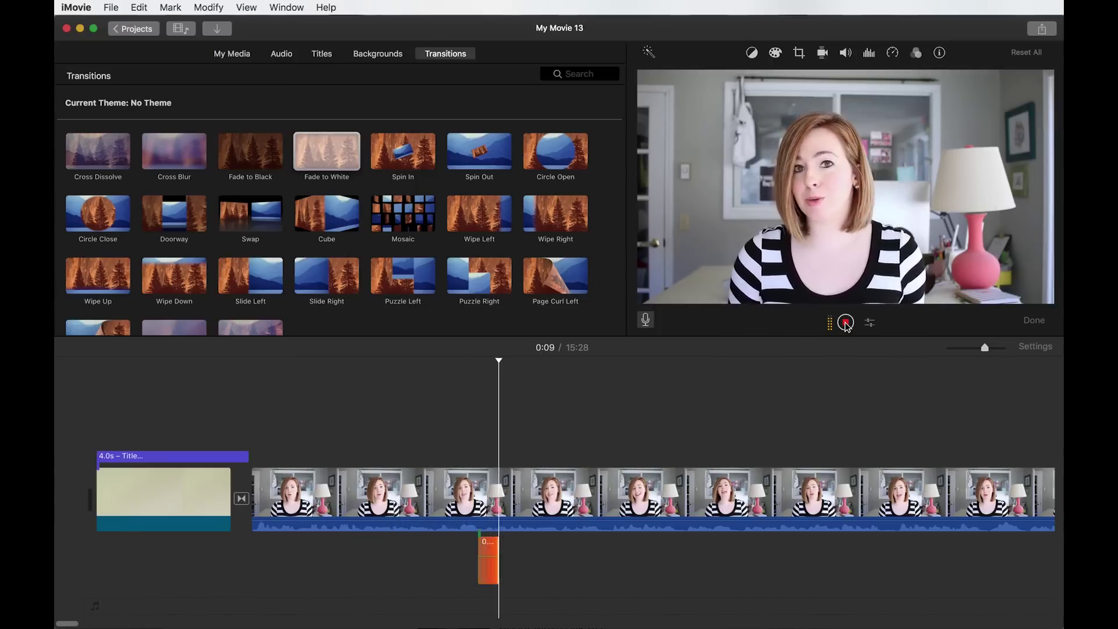
pyautogui.click(846, 323)
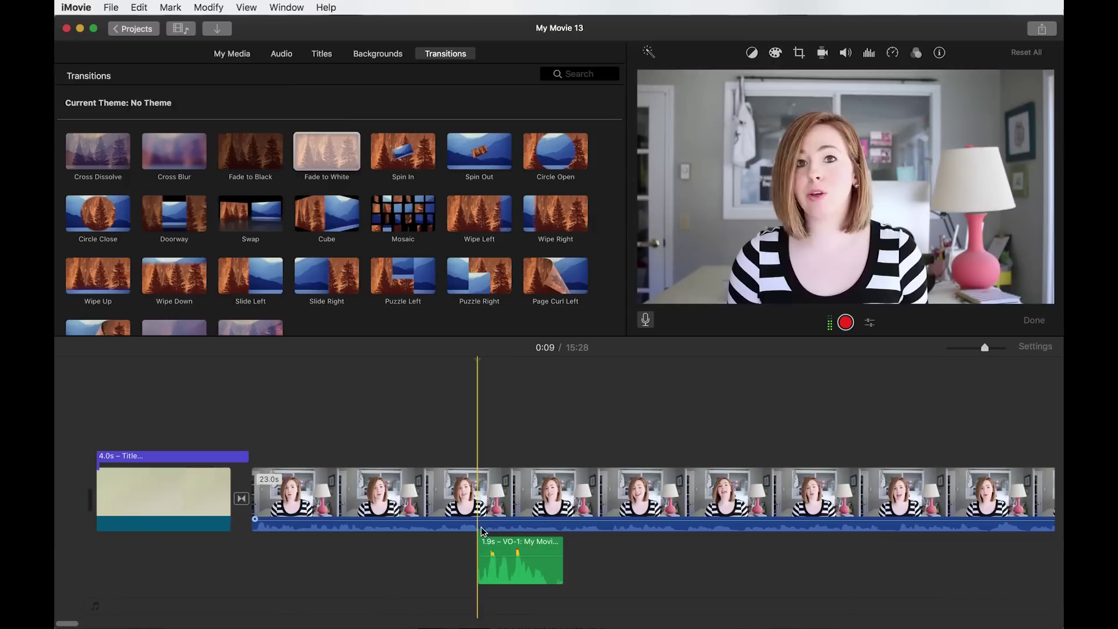
# Step: Delete the recorded VO-1 voiceover clip from the timeline
pyautogui.click(564, 526)
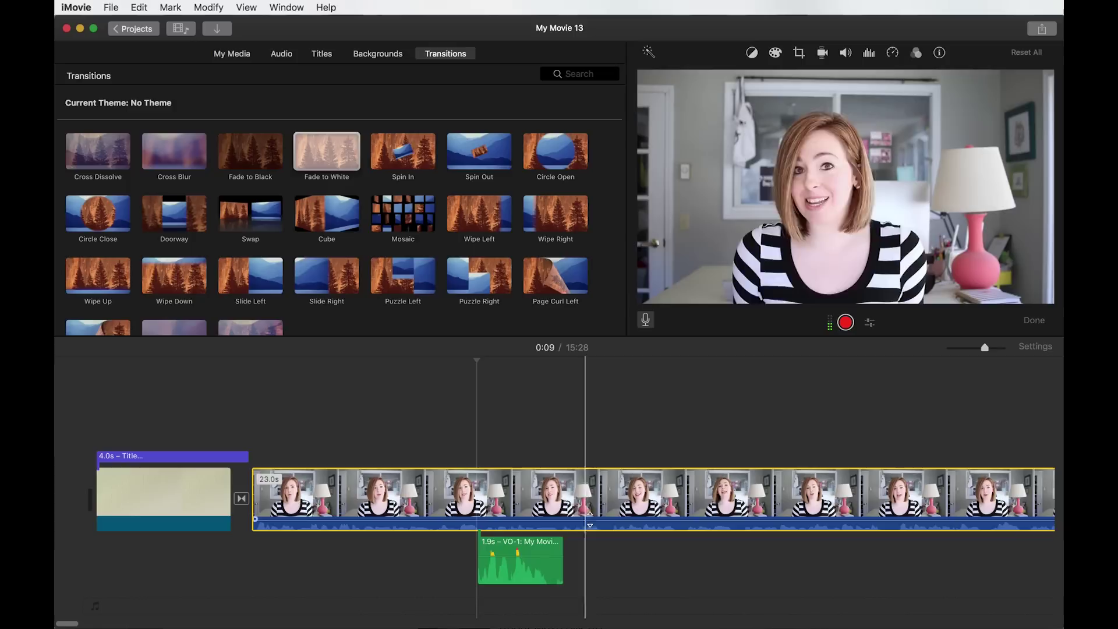
pyautogui.click(537, 544)
pyautogui.press('Delete')
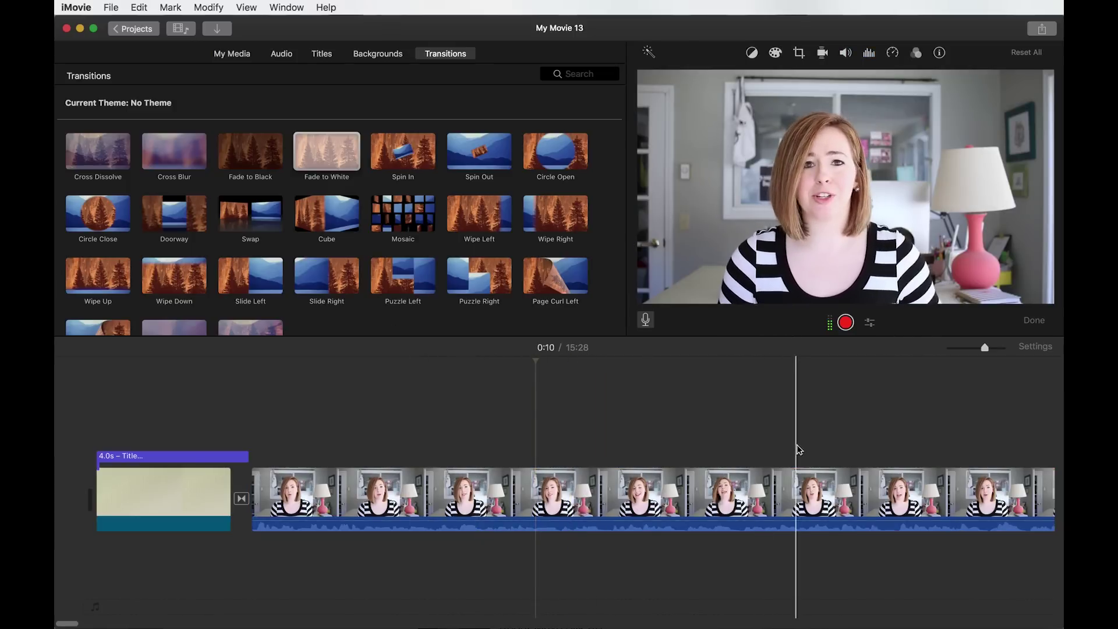
# Step: Step through the colour, stabilization, volume, noise, speed and filter panels, ending on Clip Info showing 23.0 s
pyautogui.click(756, 54)
pyautogui.click(774, 54)
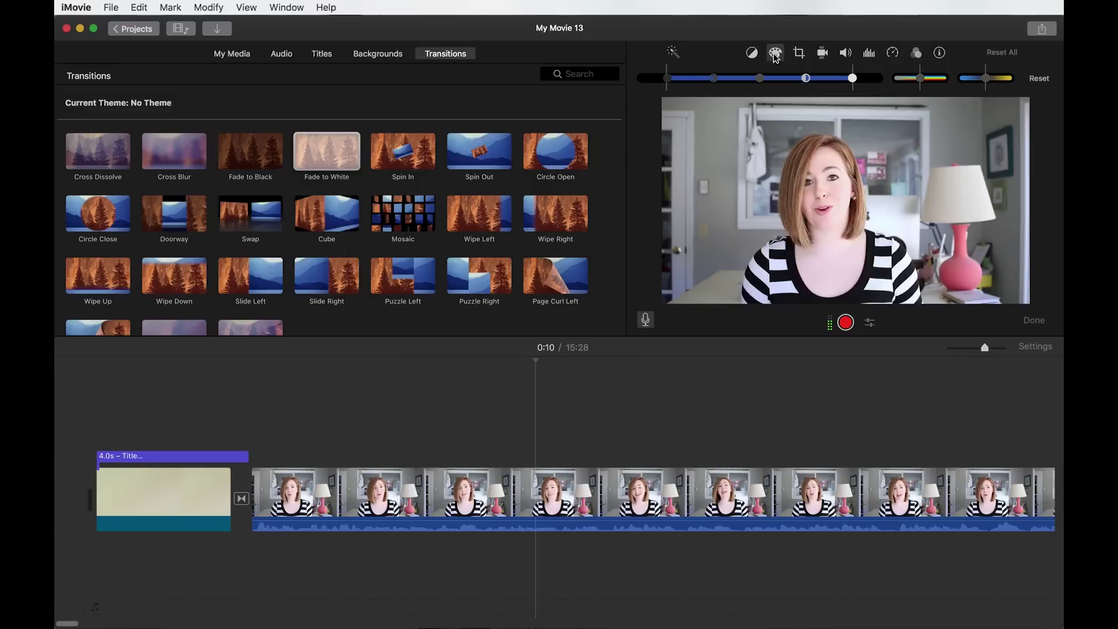
pyautogui.click(823, 54)
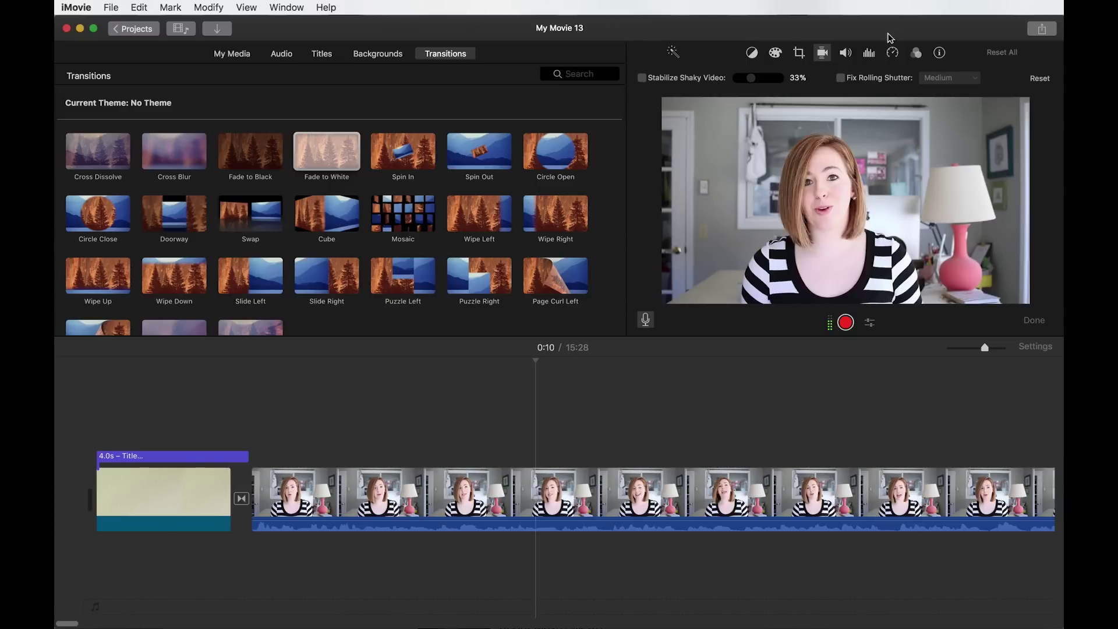
pyautogui.click(846, 53)
pyautogui.click(870, 56)
pyautogui.click(893, 56)
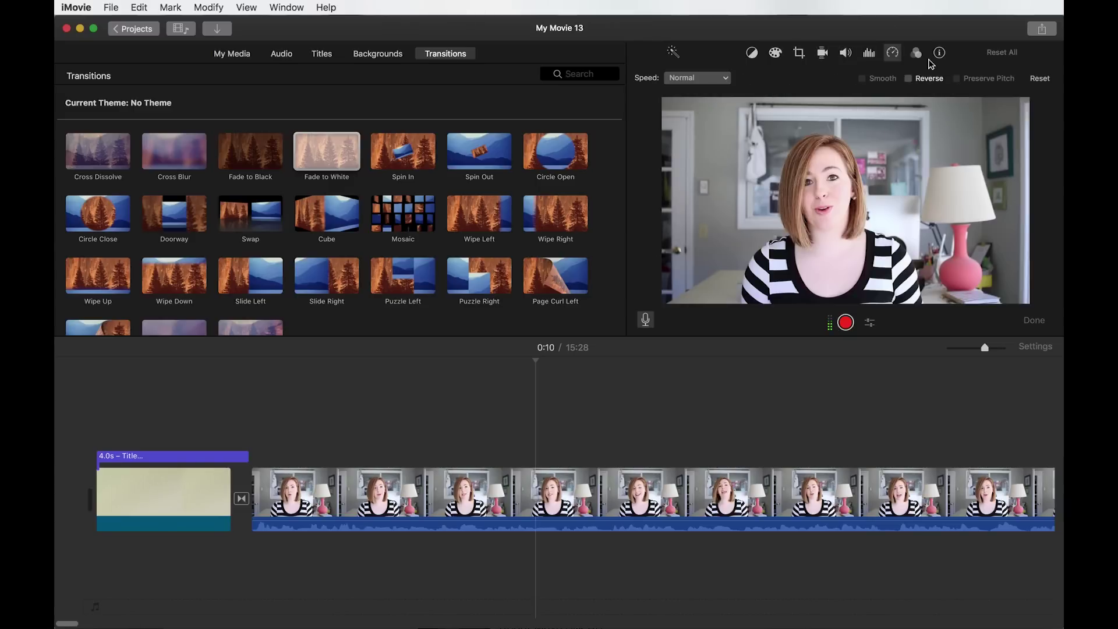
pyautogui.click(917, 56)
pyautogui.click(940, 55)
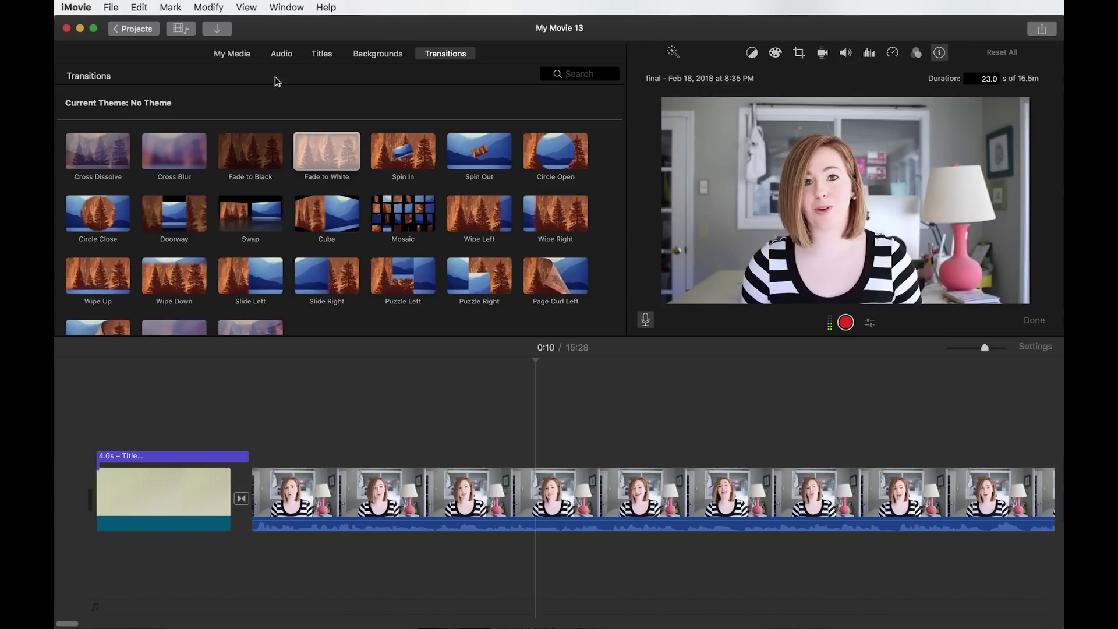
pyautogui.click(112, 8)
pyautogui.moveTo(138, 7)
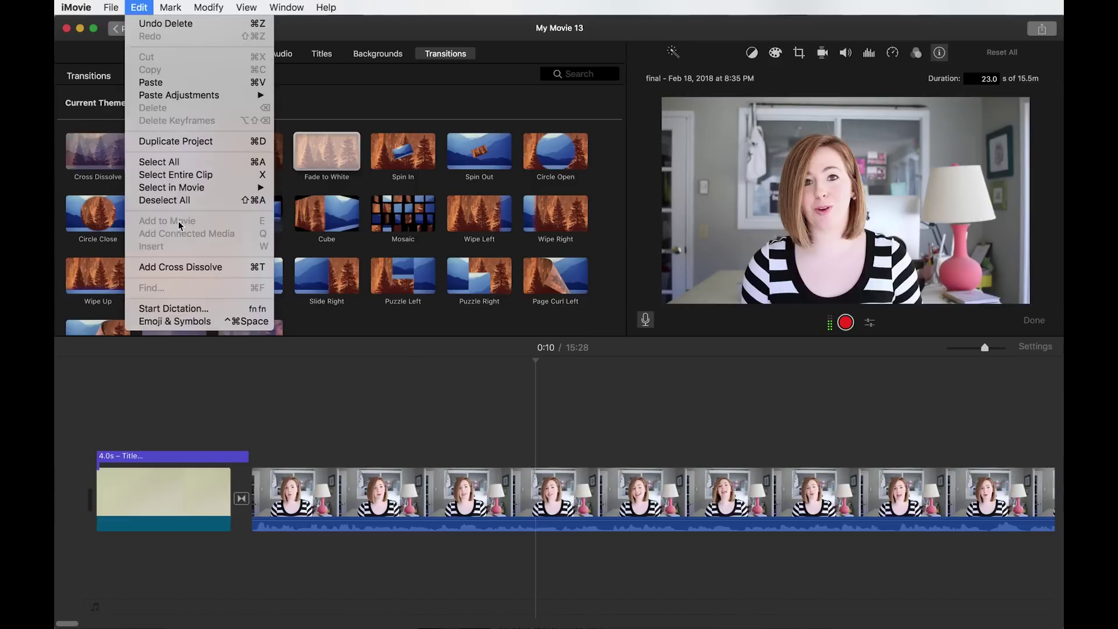
pyautogui.moveTo(171, 202)
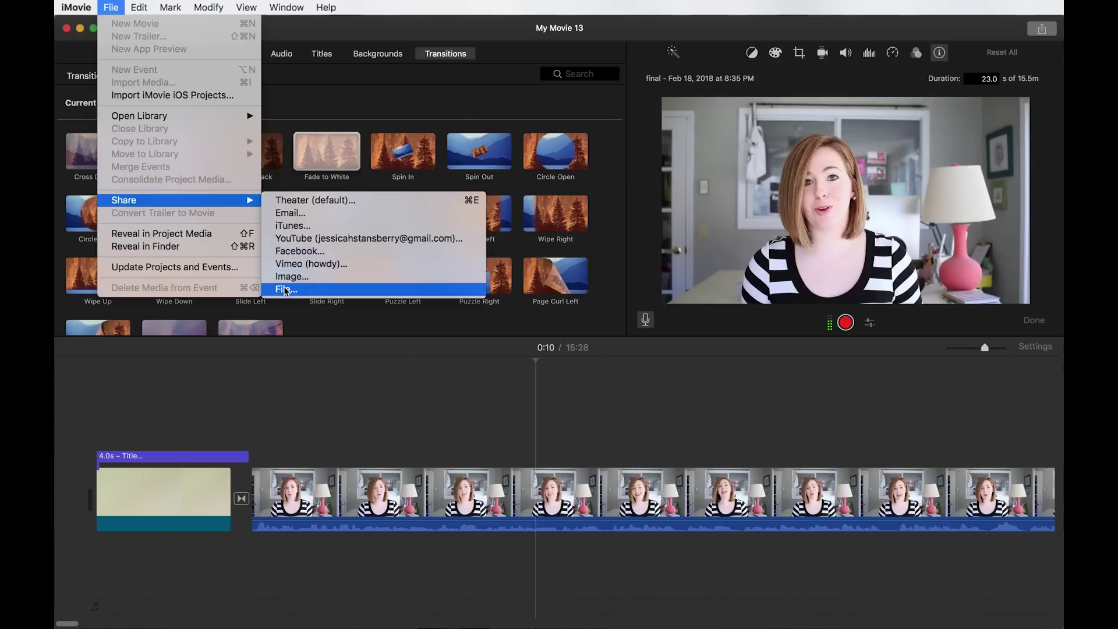
pyautogui.click(319, 290)
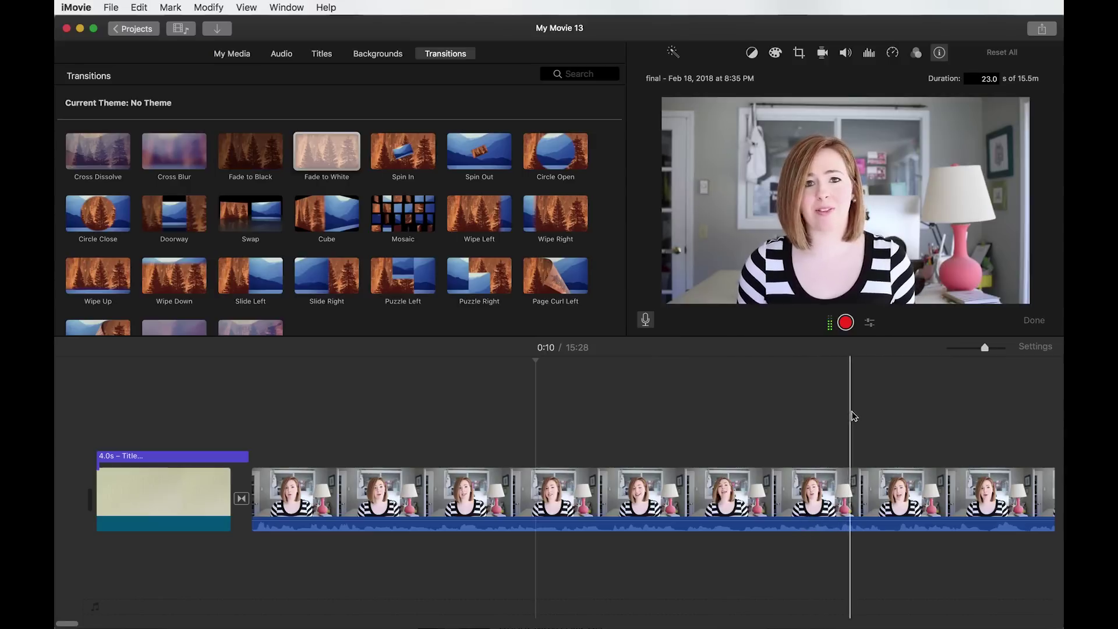
pyautogui.hscroll(4, 801, 426)
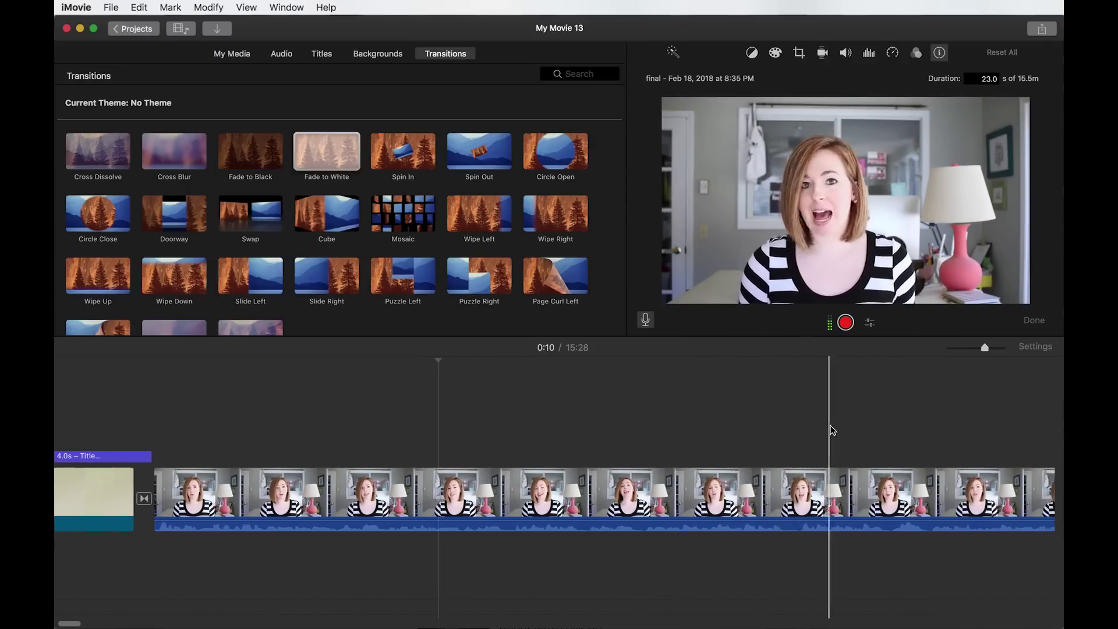
pyautogui.click(821, 430)
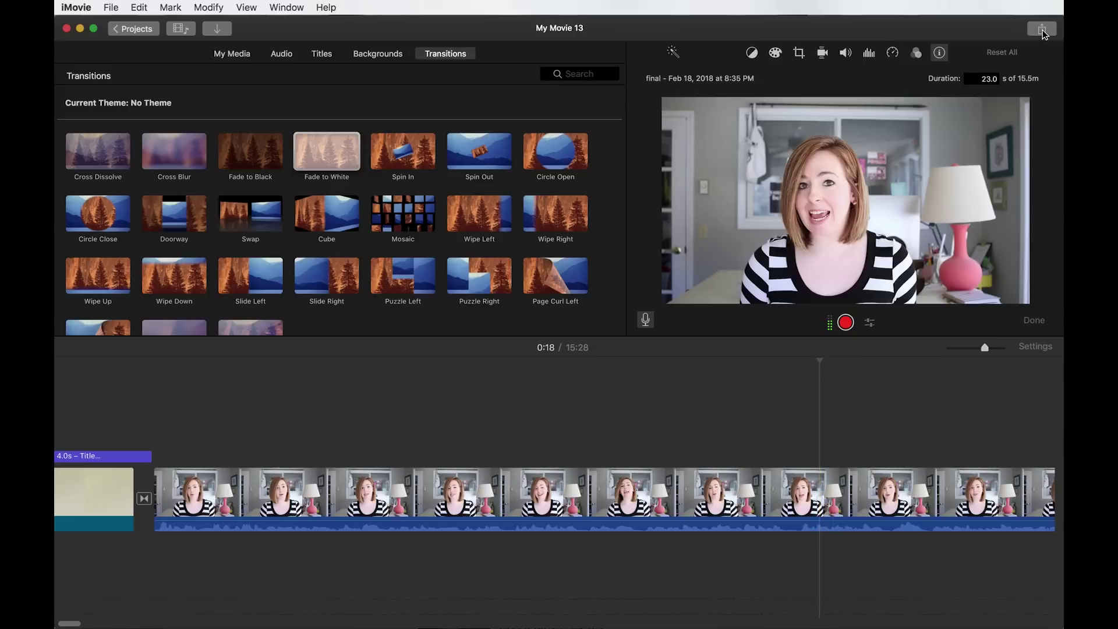
pyautogui.click(110, 7)
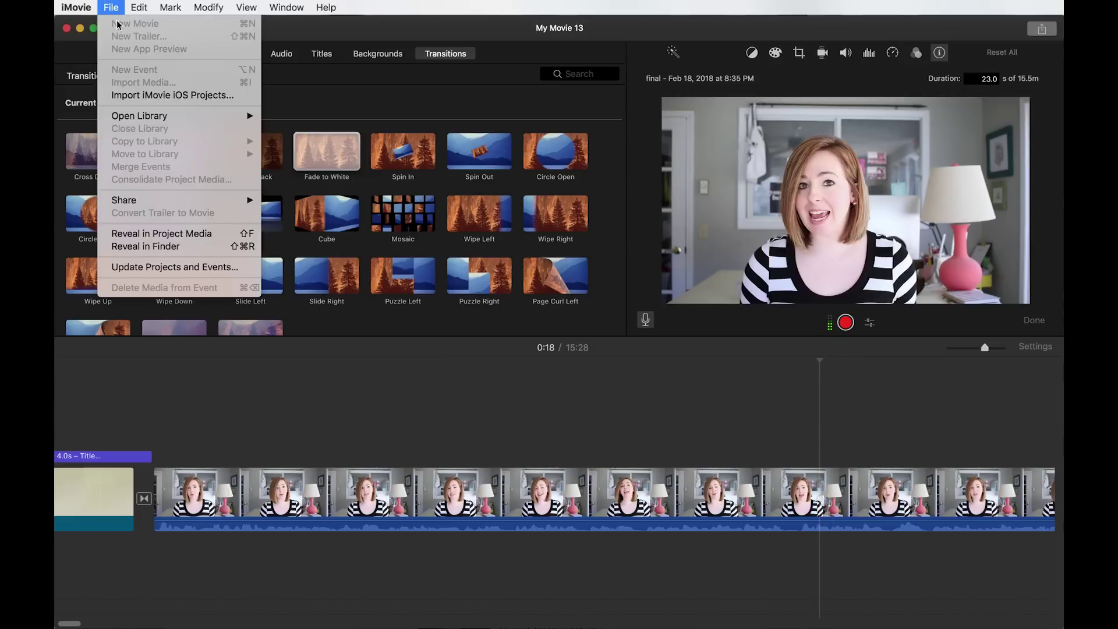
pyautogui.moveTo(133, 201)
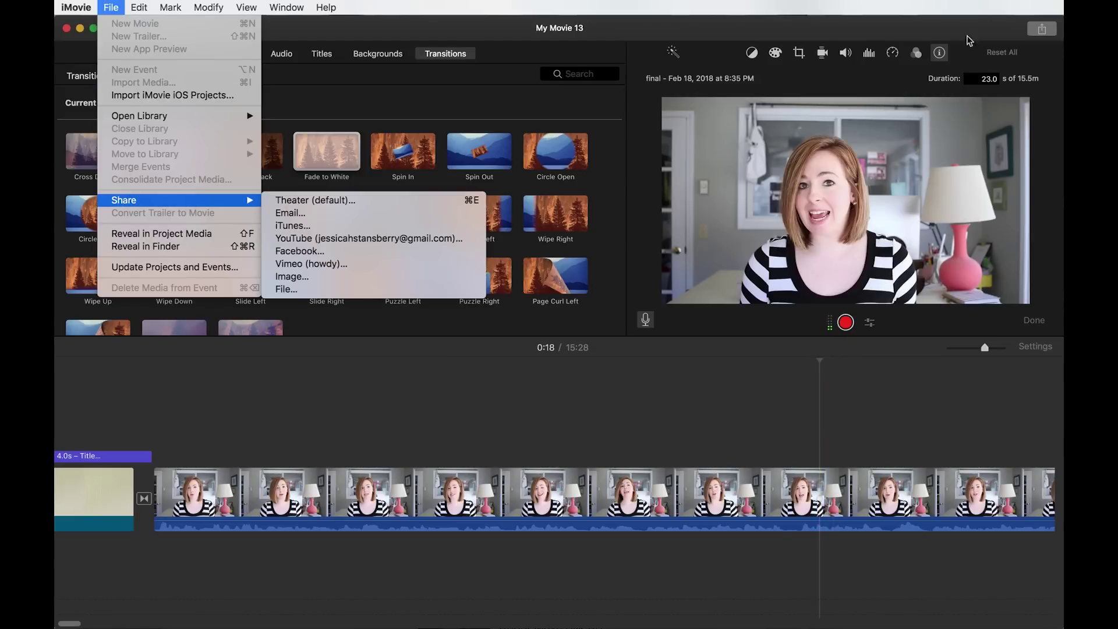
pyautogui.click(1041, 28)
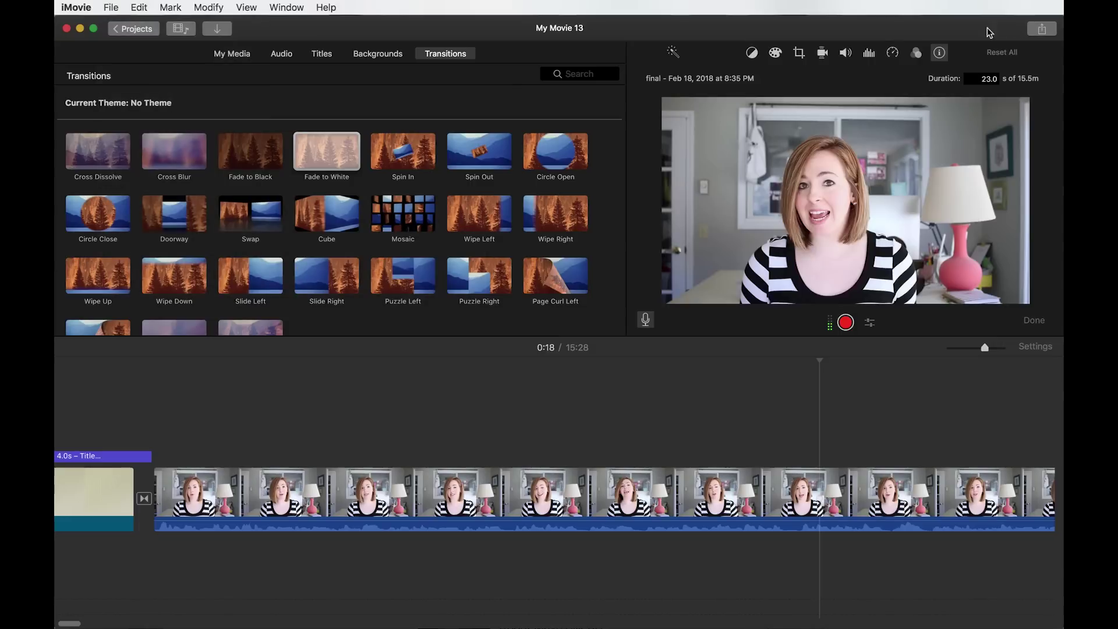
pyautogui.click(1041, 28)
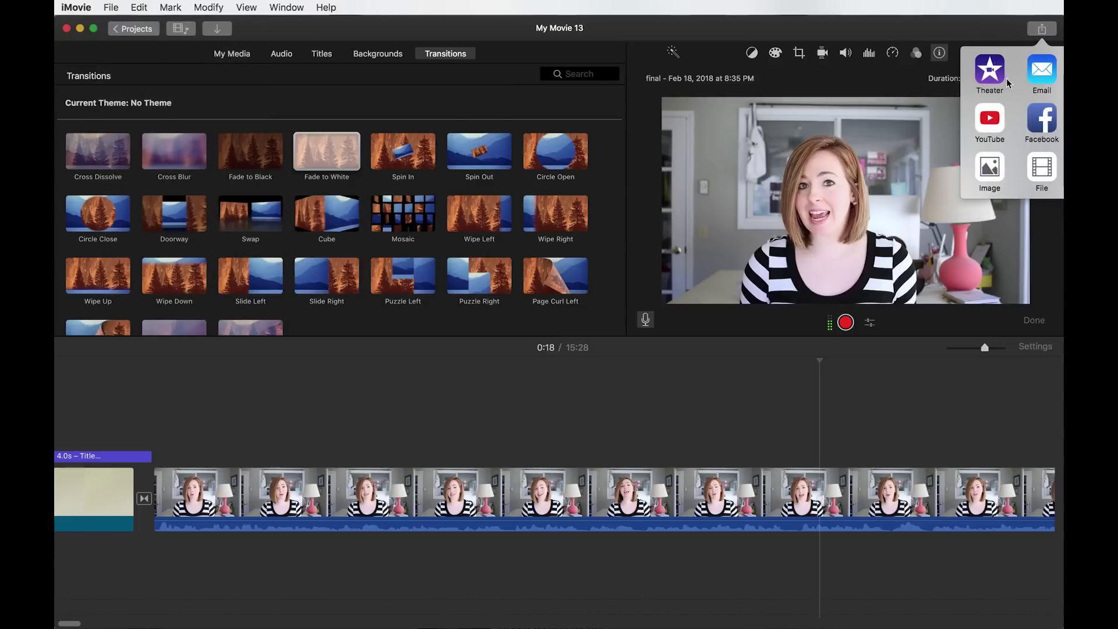
pyautogui.click(997, 168)
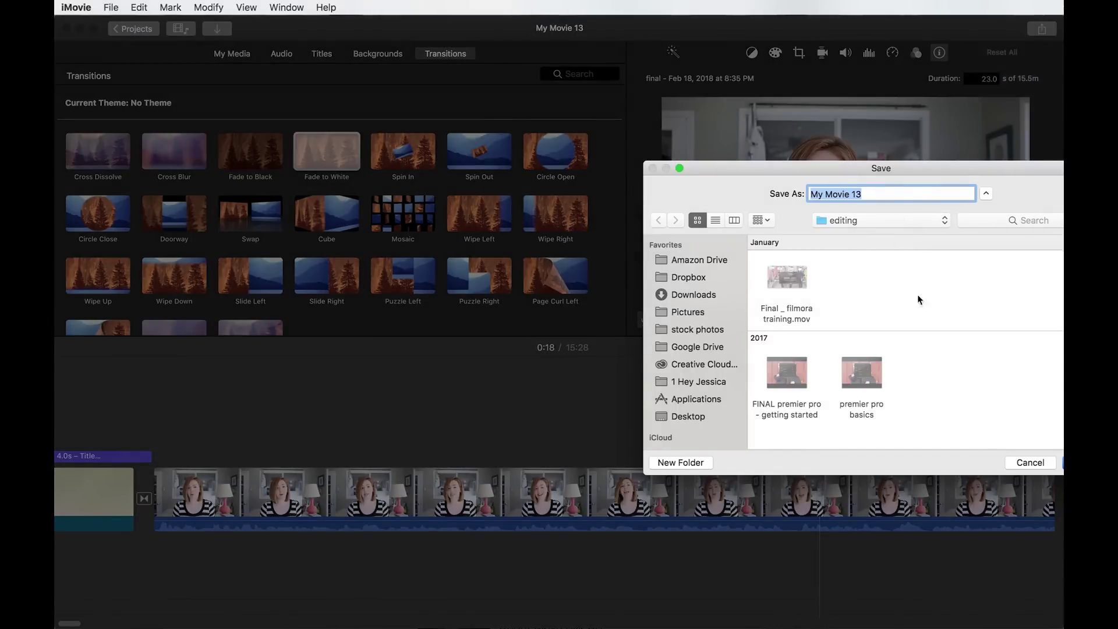
pyautogui.click(1040, 464)
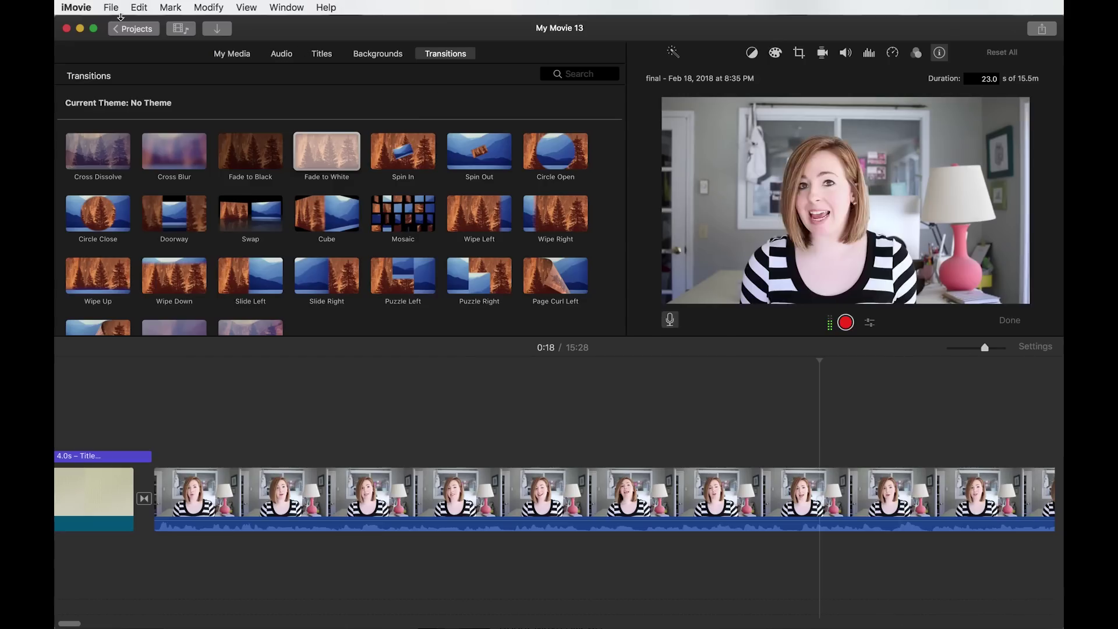
pyautogui.click(114, 8)
# Step: Dismiss the Share options and Window menu, then show My Media listing the three project clips
pyautogui.moveTo(155, 201)
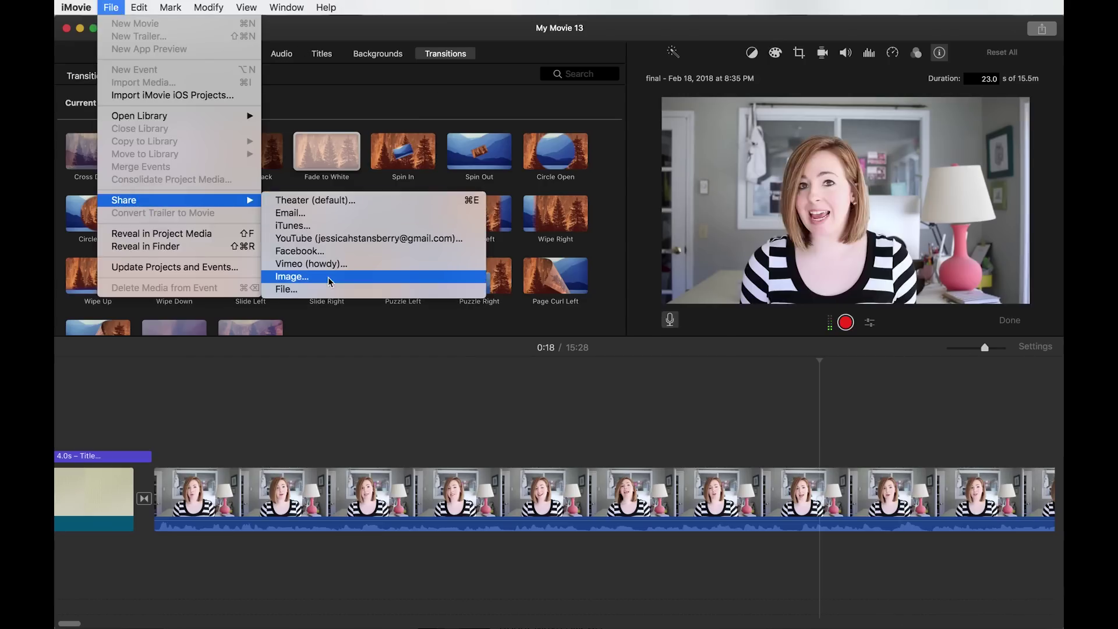
pyautogui.click(662, 386)
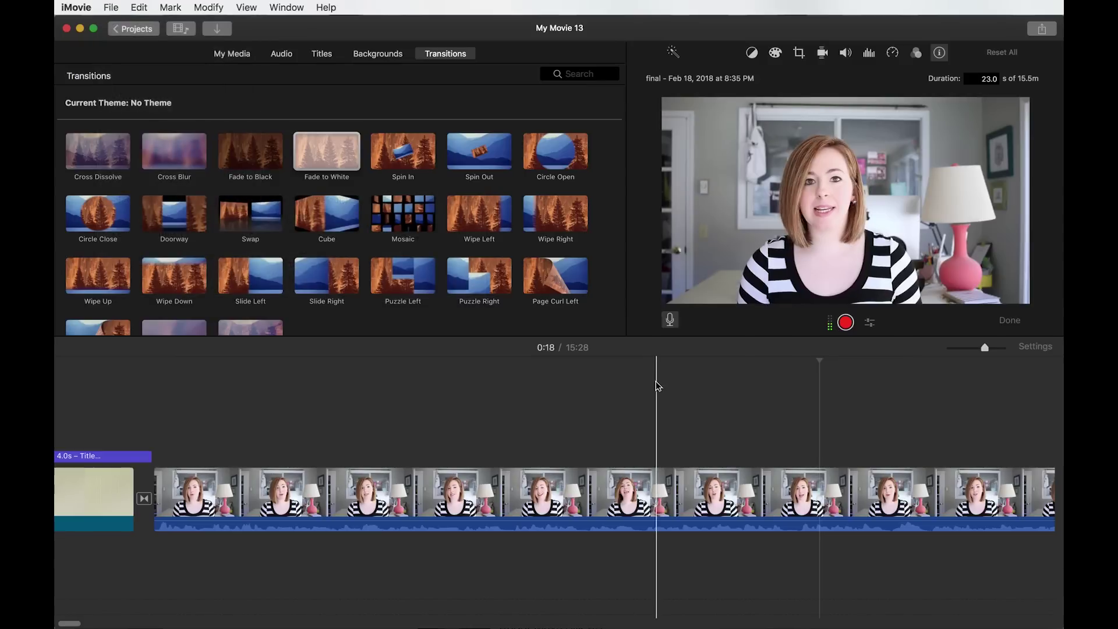
pyautogui.click(306, 8)
pyautogui.click(295, 8)
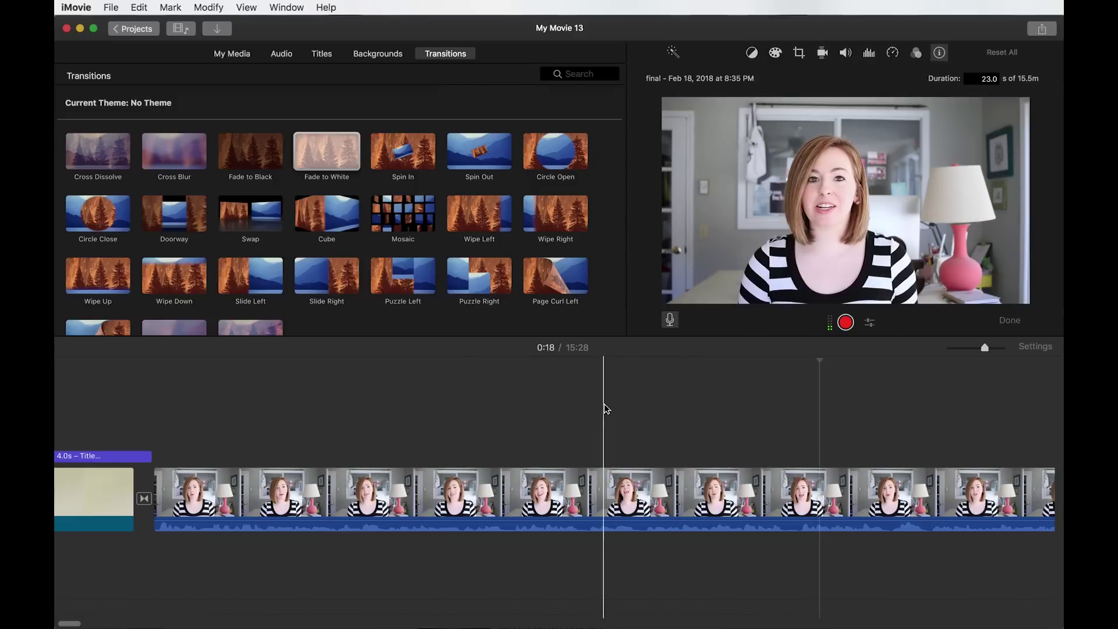
pyautogui.hscroll(-5, 607, 404)
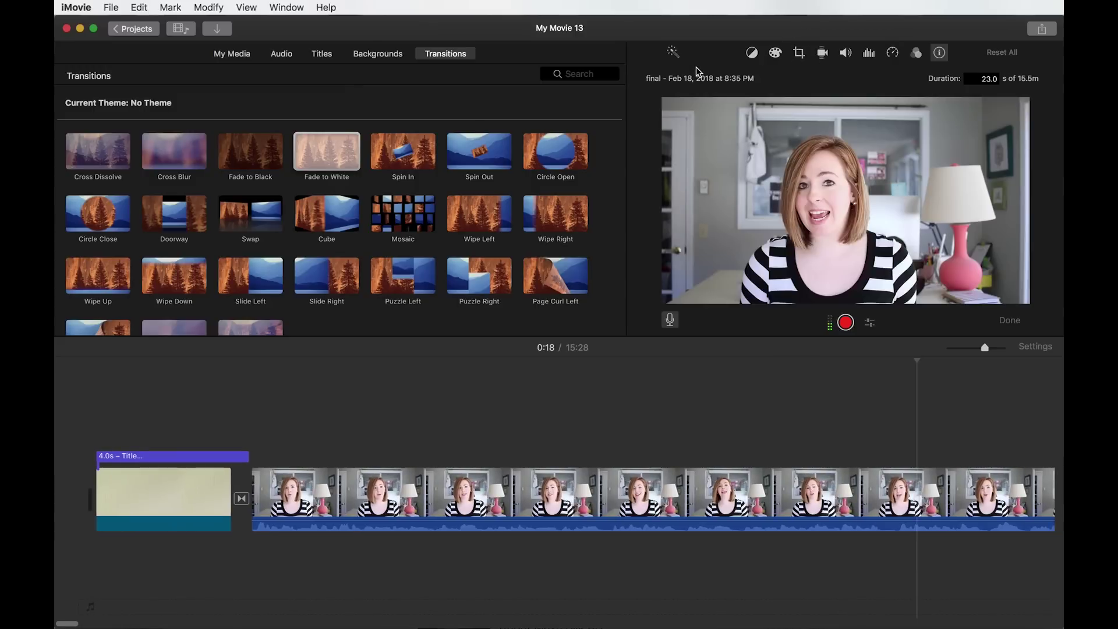
pyautogui.click(240, 57)
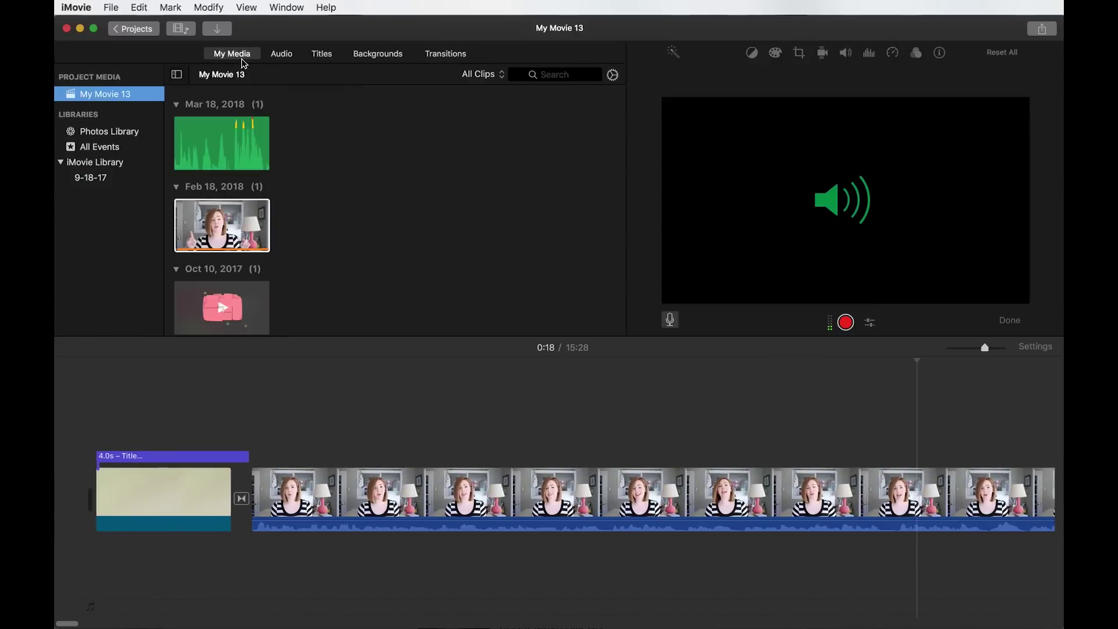